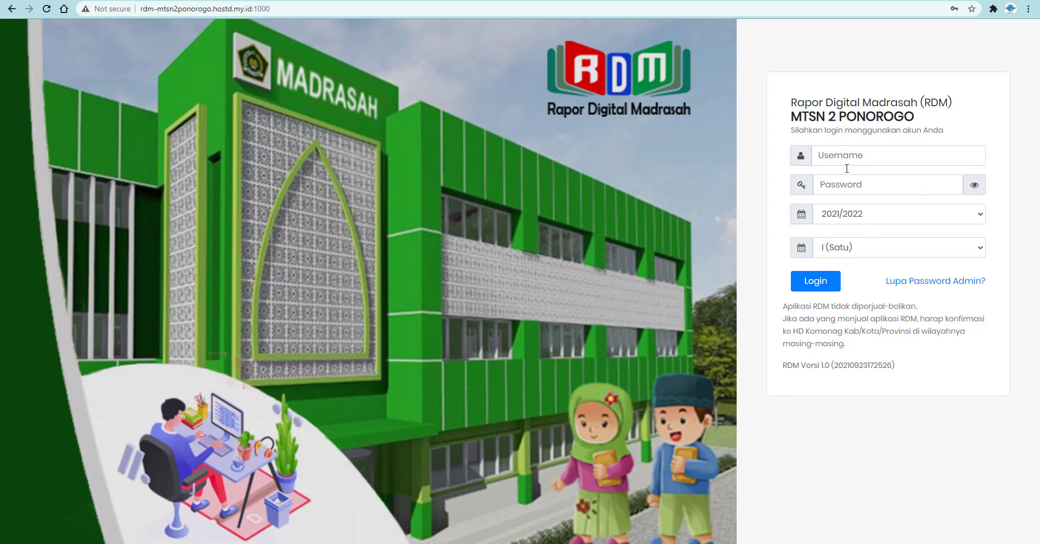
# Choose school year 2021/2022 and semester IV (Empat) on the login form
pyautogui.click(863, 217)
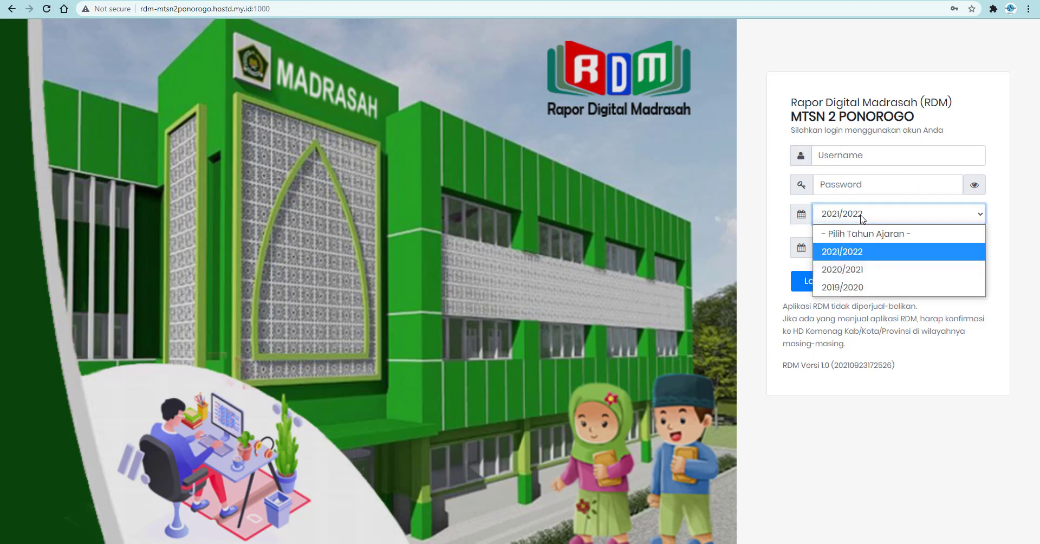
pyautogui.click(863, 253)
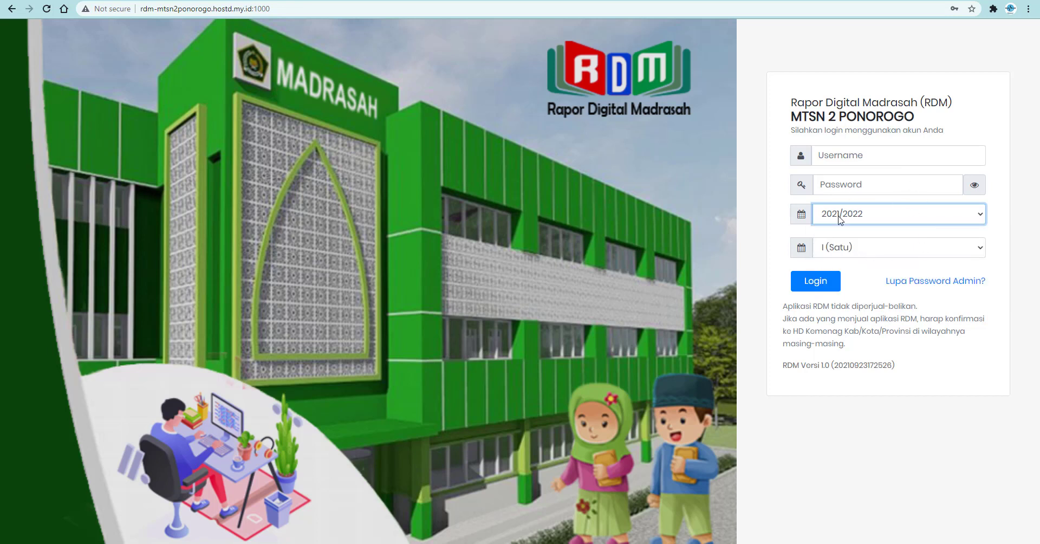
pyautogui.click(873, 252)
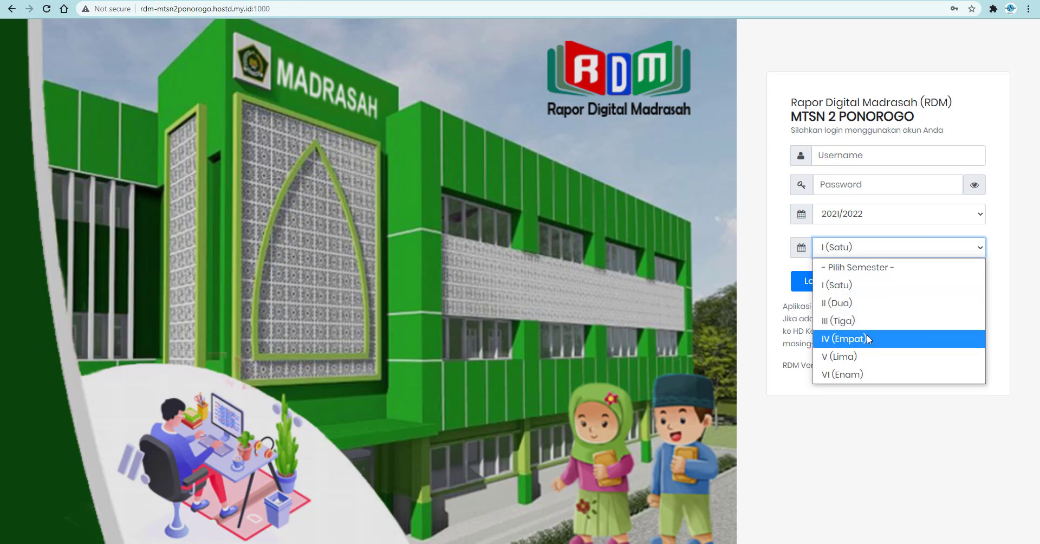
pyautogui.click(850, 343)
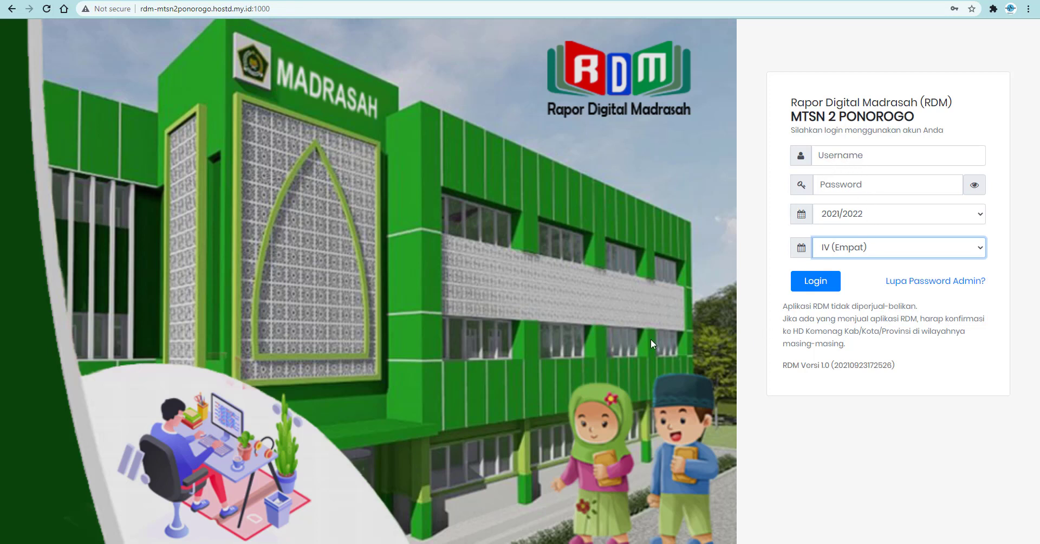
# Copy the username from Notepad into the RDM login form, fill in the account password and log in
pyautogui.hotkey('alt', 'Tab')
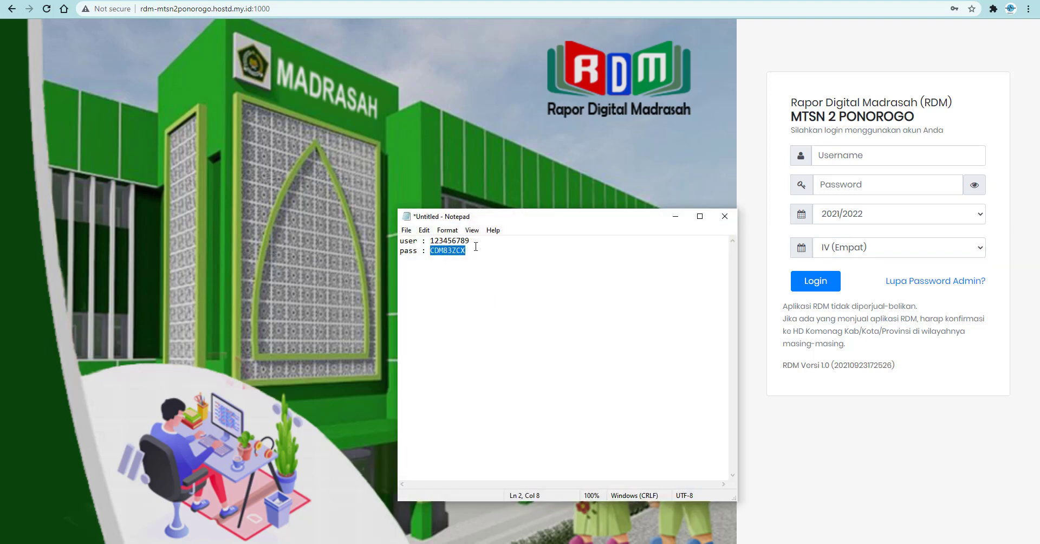
pyautogui.moveTo(470, 240); pyautogui.dragTo(432, 241)
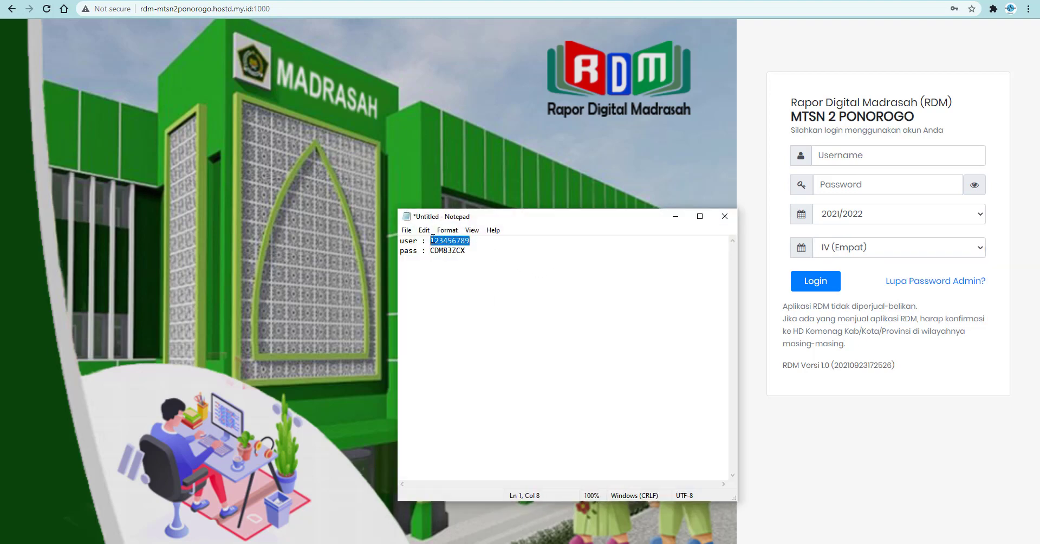
pyautogui.hotkey('ctrl', 'c')
pyautogui.click(845, 156)
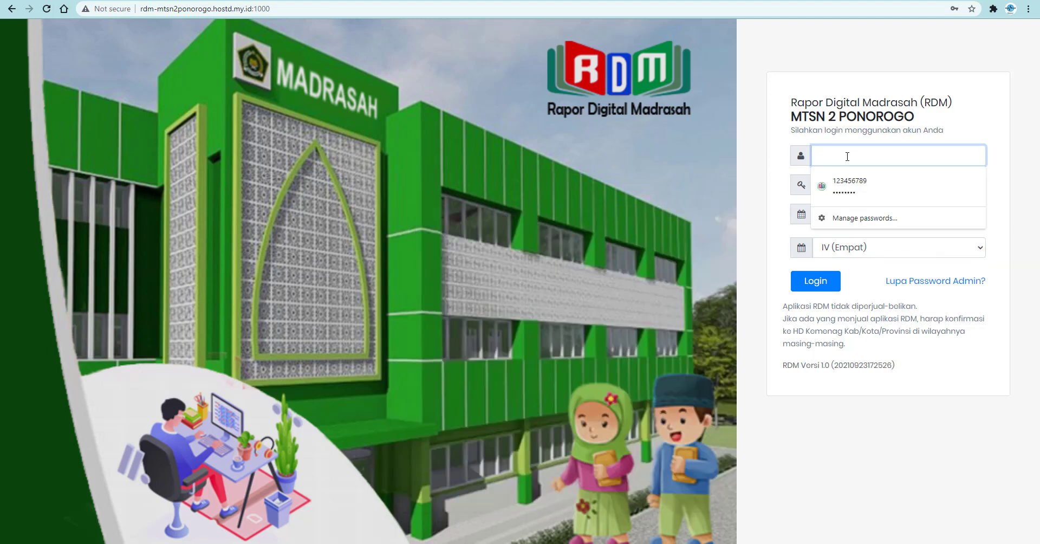
pyautogui.hotkey('ctrl', 'v')
pyautogui.click(859, 187)
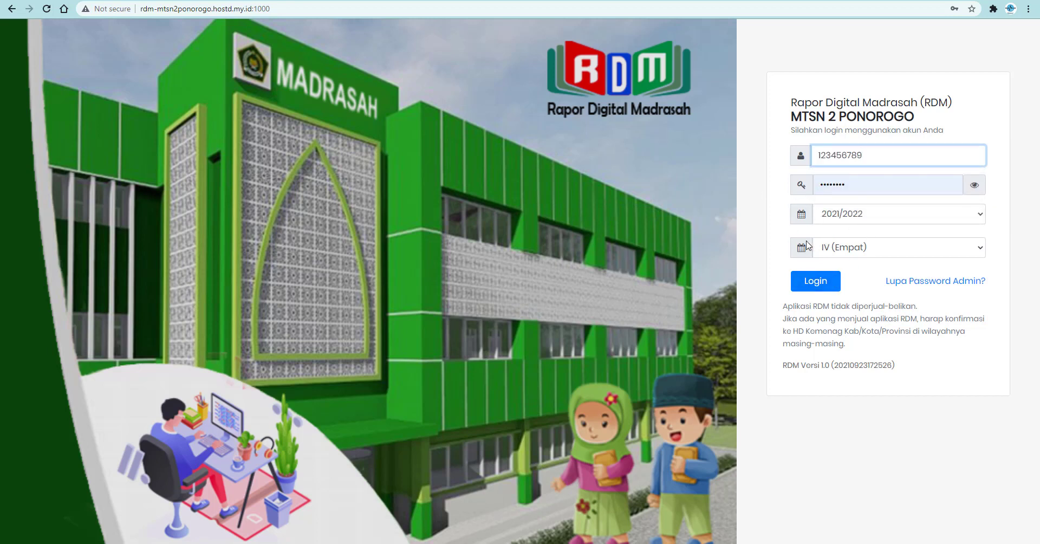
pyautogui.click(817, 283)
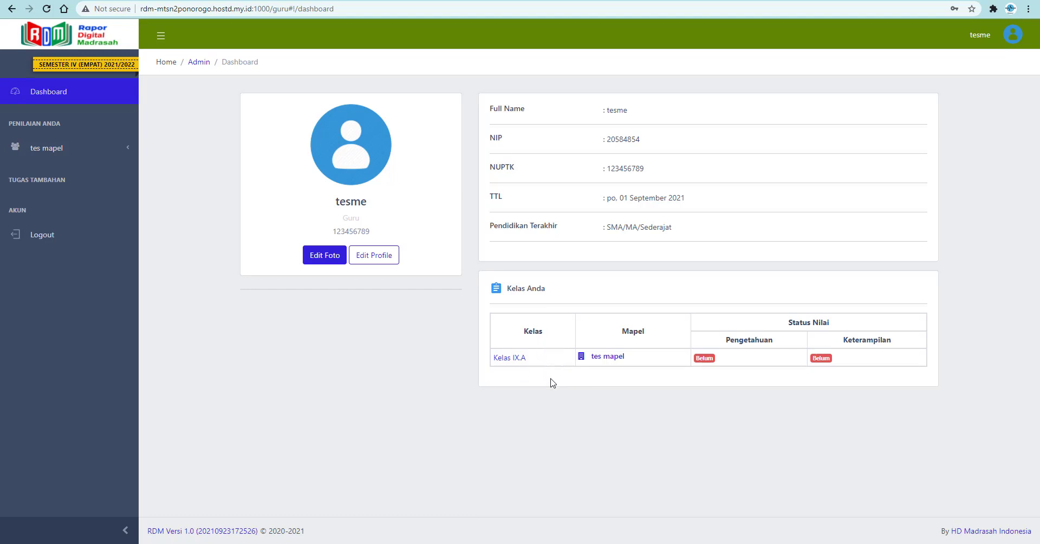
# Open the tes mapel subject of class IX.A and look over its class details and student list
pyautogui.click(611, 357)
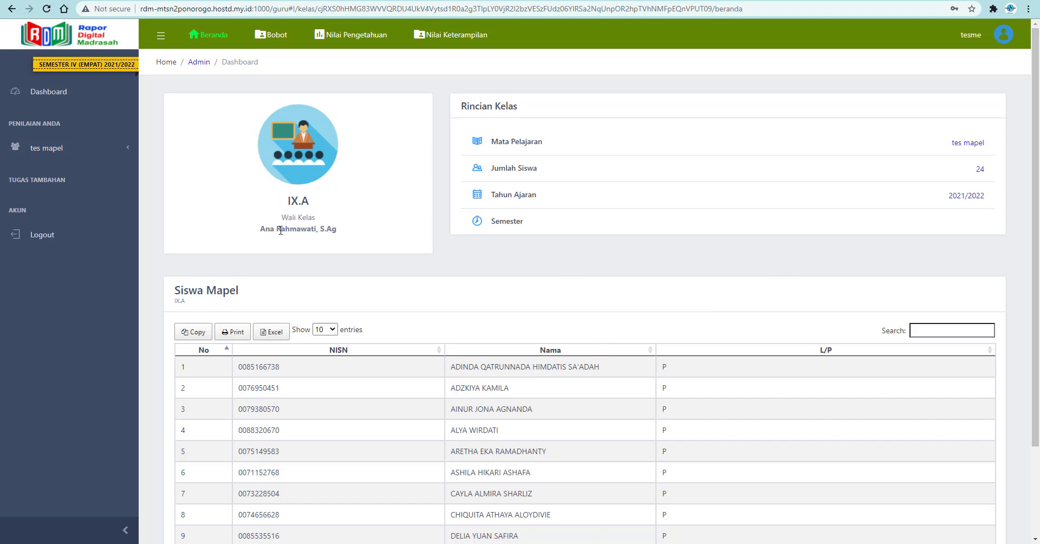
pyautogui.scroll(-2, 311, 257)
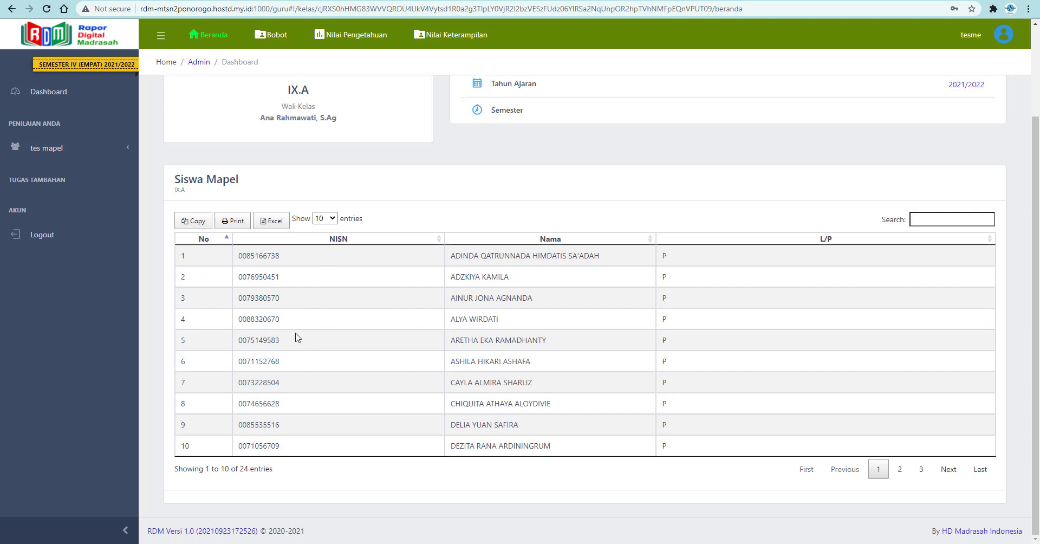
pyautogui.scroll(2, 297, 337)
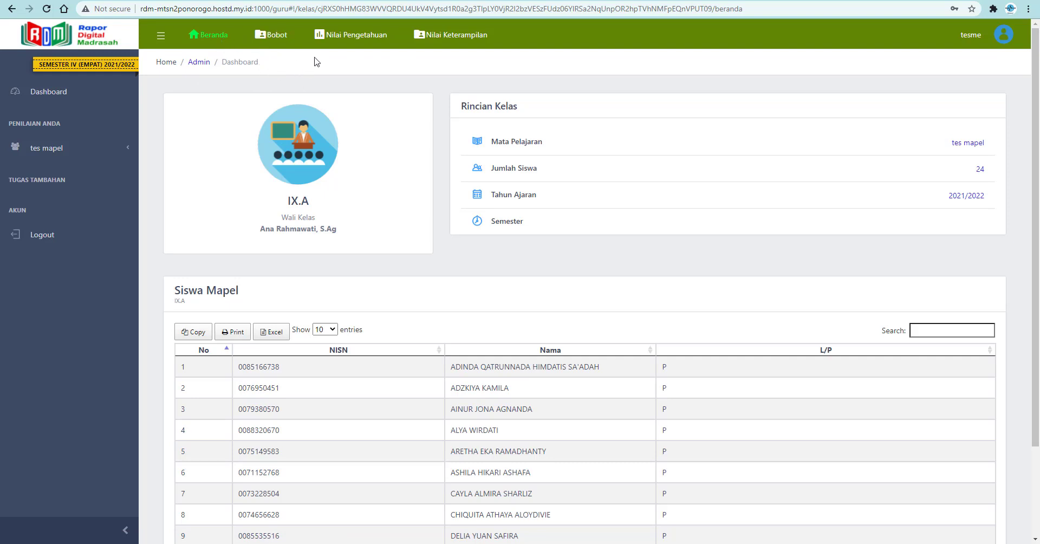
# Set the class's knowledge score weights (Bobot) to 80 for Harian and 20 for PAS/PAT, and save them
pyautogui.click(276, 37)
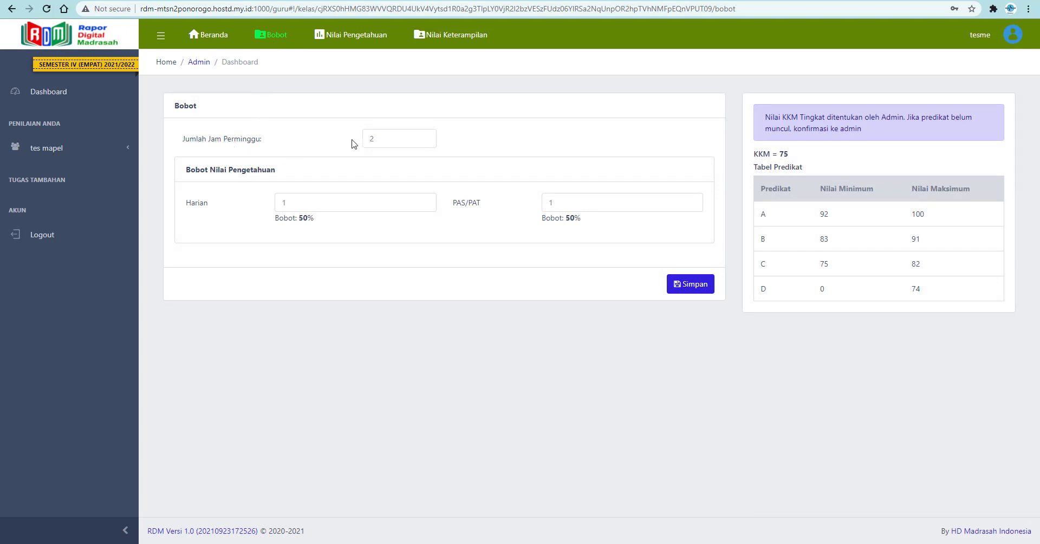
pyautogui.doubleClick(390, 137)
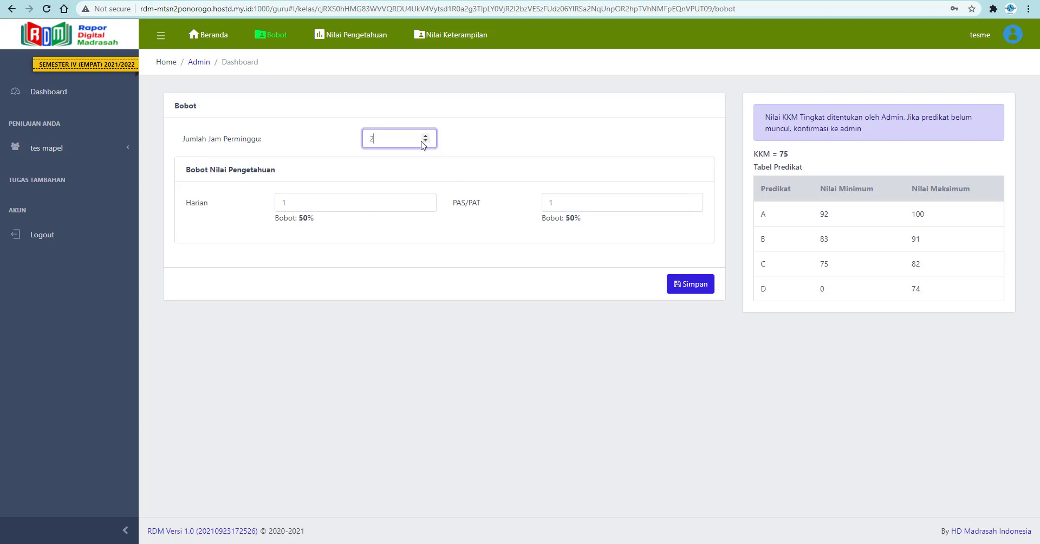
pyautogui.click(457, 119)
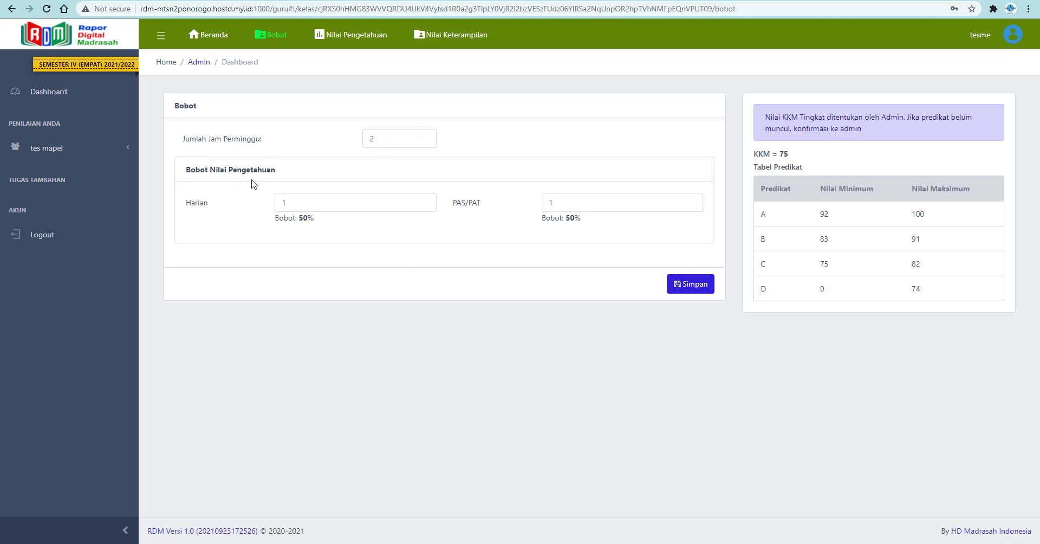
pyautogui.moveTo(339, 202); pyautogui.dragTo(251, 202)
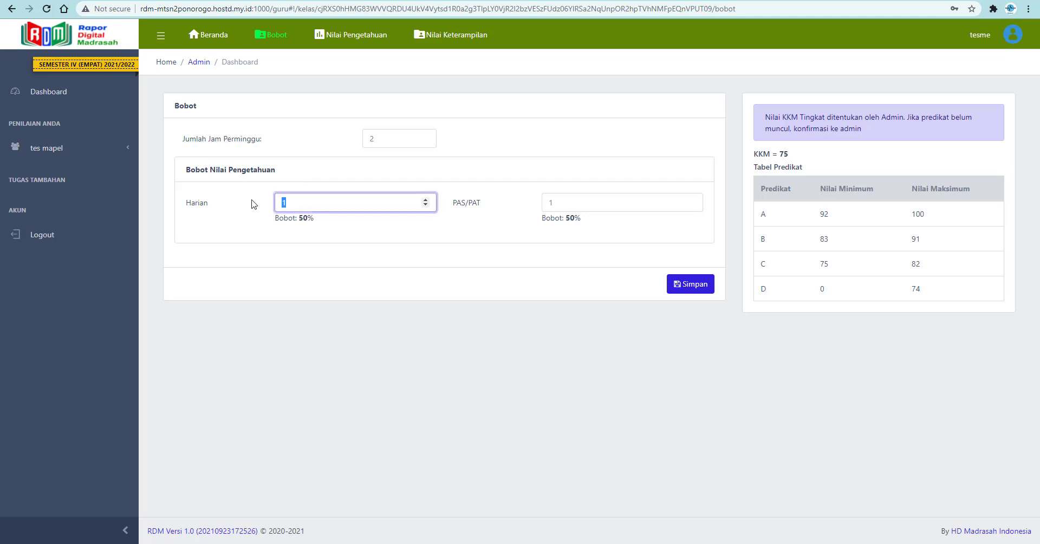
pyautogui.write('80')
pyautogui.click(423, 323)
pyautogui.moveTo(573, 205); pyautogui.dragTo(503, 201)
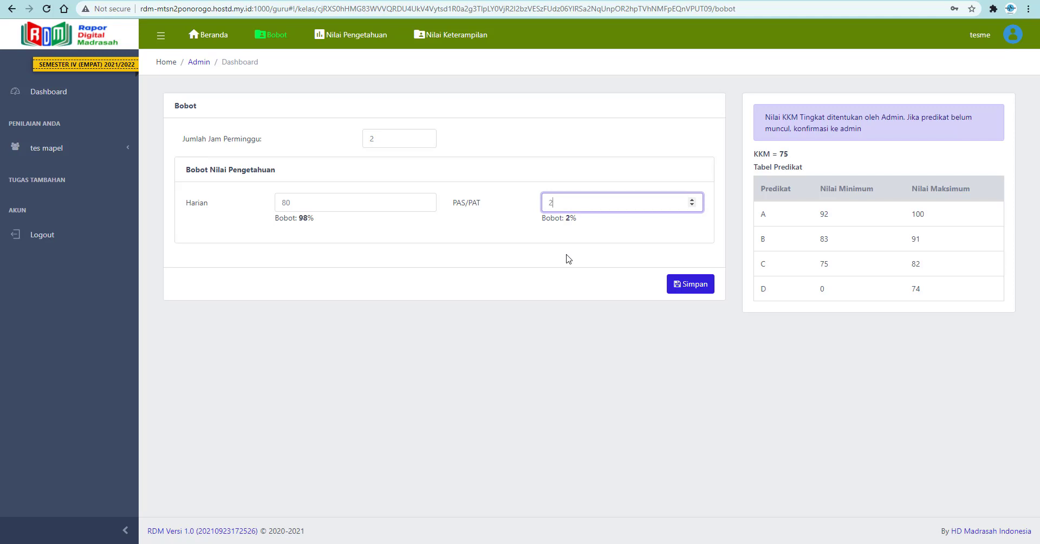
pyautogui.click(551, 159)
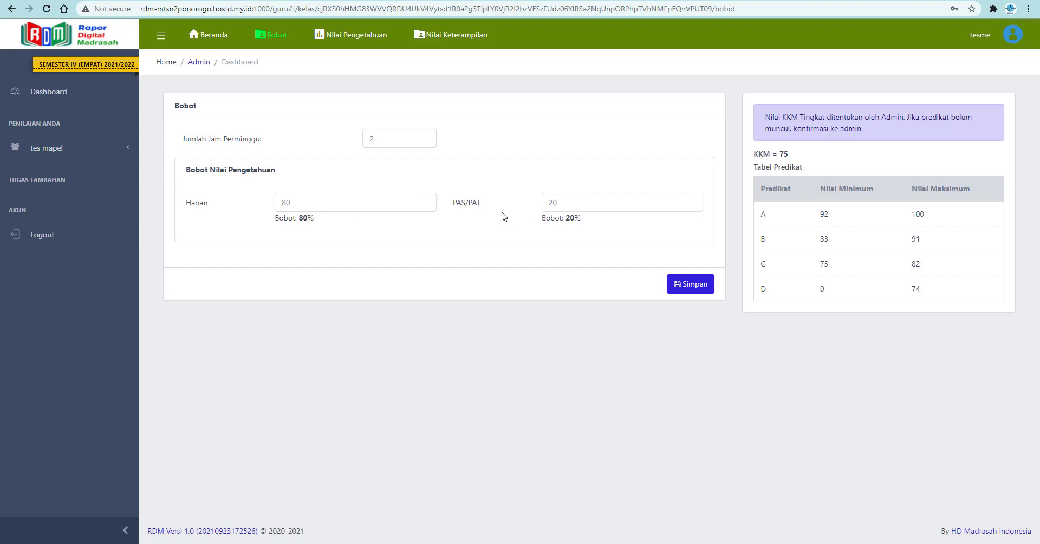
pyautogui.click(692, 287)
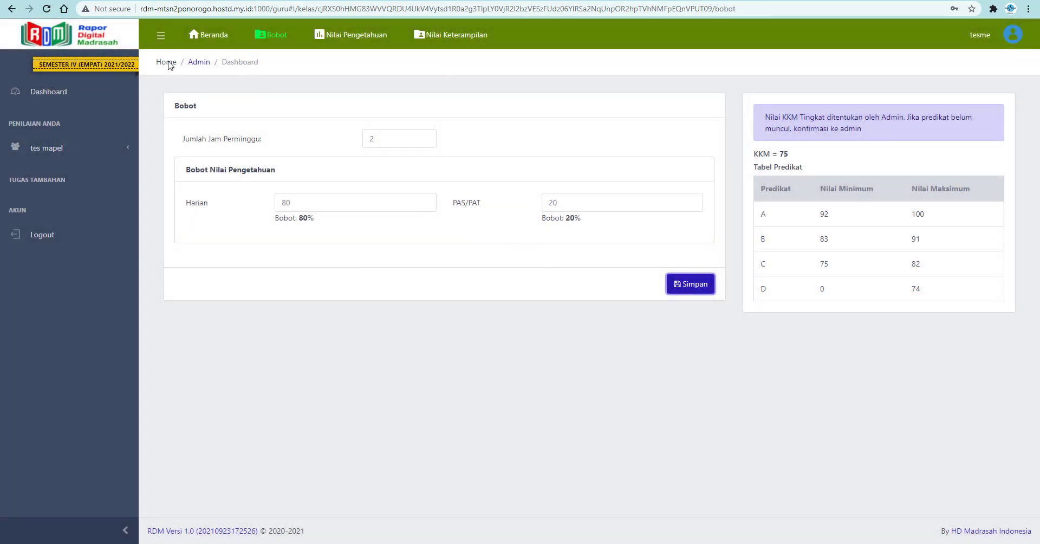
# Download the Excel template for uploading daily knowledge scores (Nilai Harian) and open it in Excel
pyautogui.click(351, 41)
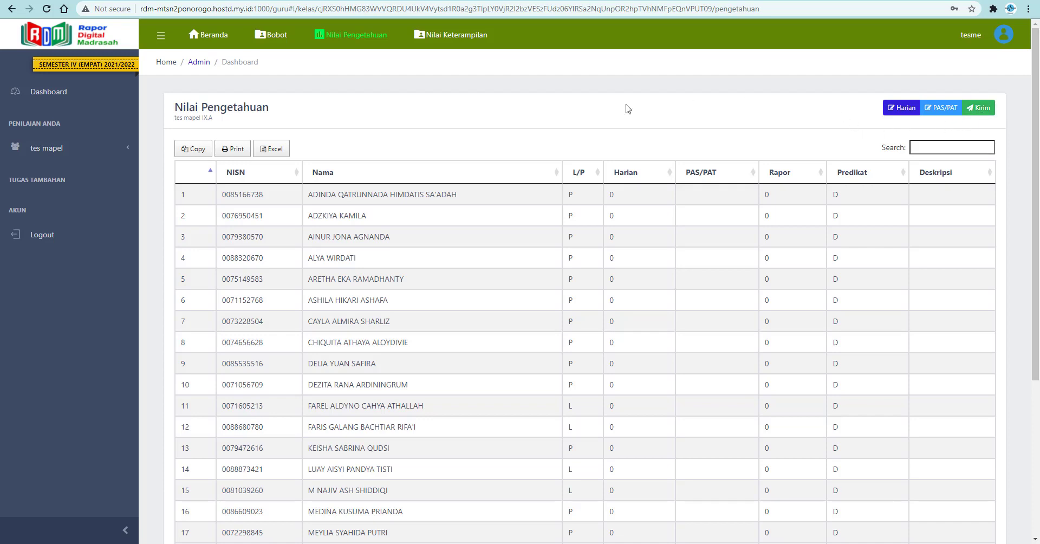
pyautogui.click(901, 108)
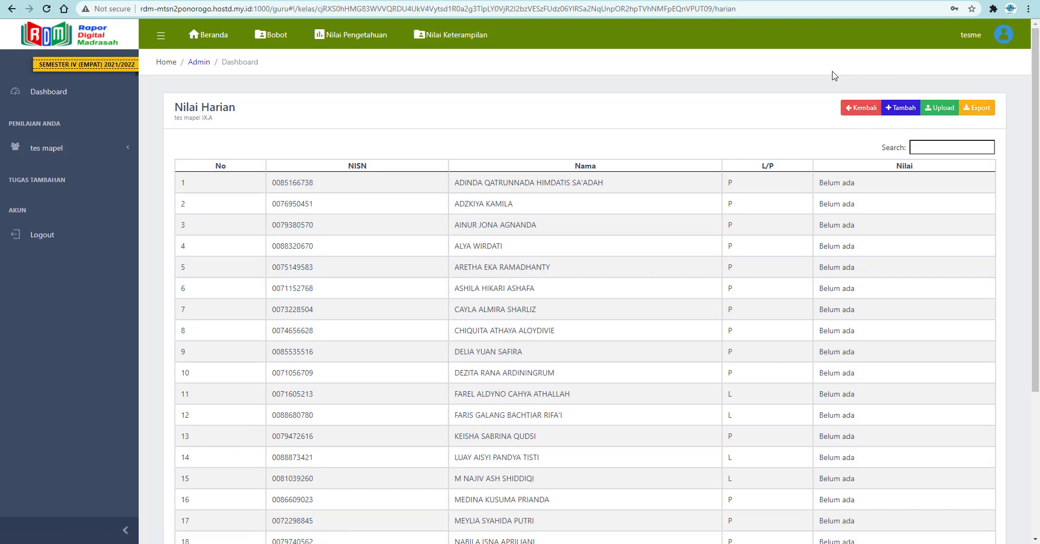
pyautogui.click(942, 110)
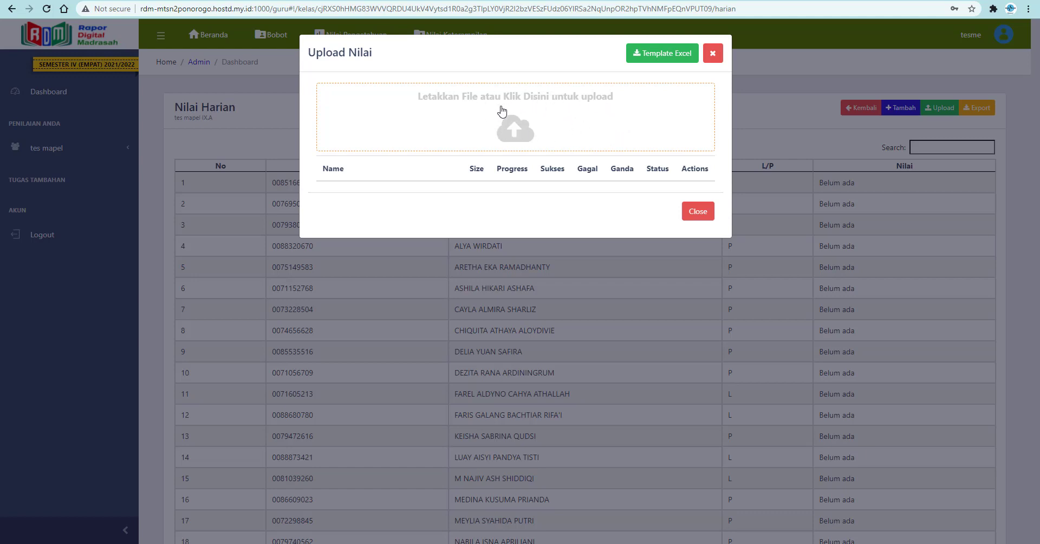
pyautogui.click(661, 60)
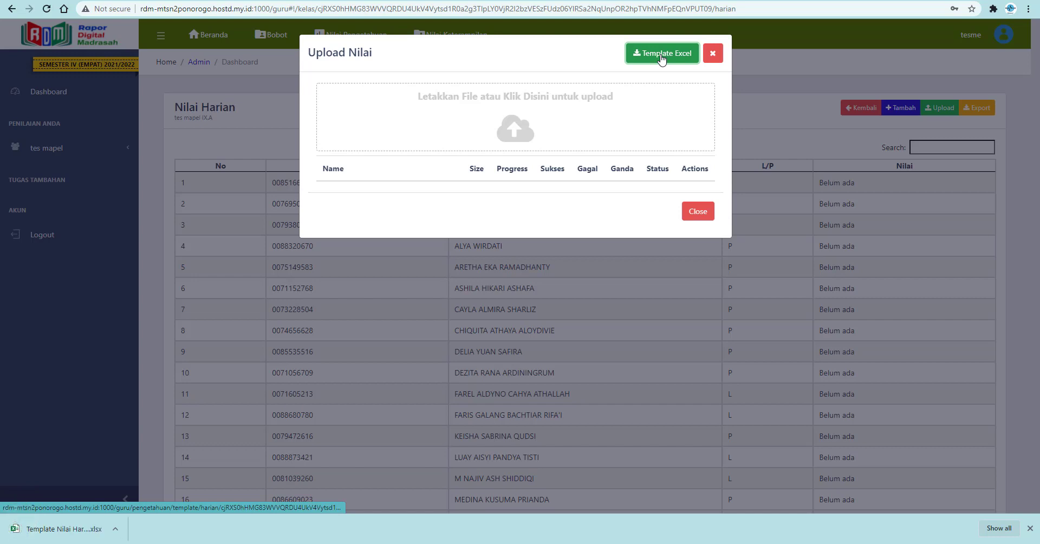
pyautogui.click(91, 522)
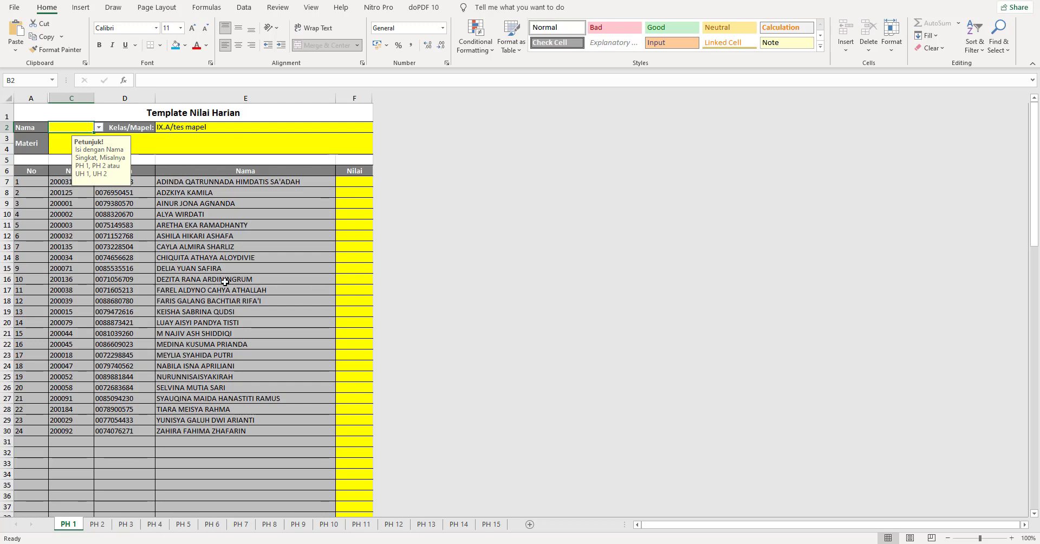
# Look through the template's PH 2 to PH 6 sheets and return to the PH 1 sheet
pyautogui.click(97, 525)
pyautogui.click(125, 525)
pyautogui.click(155, 526)
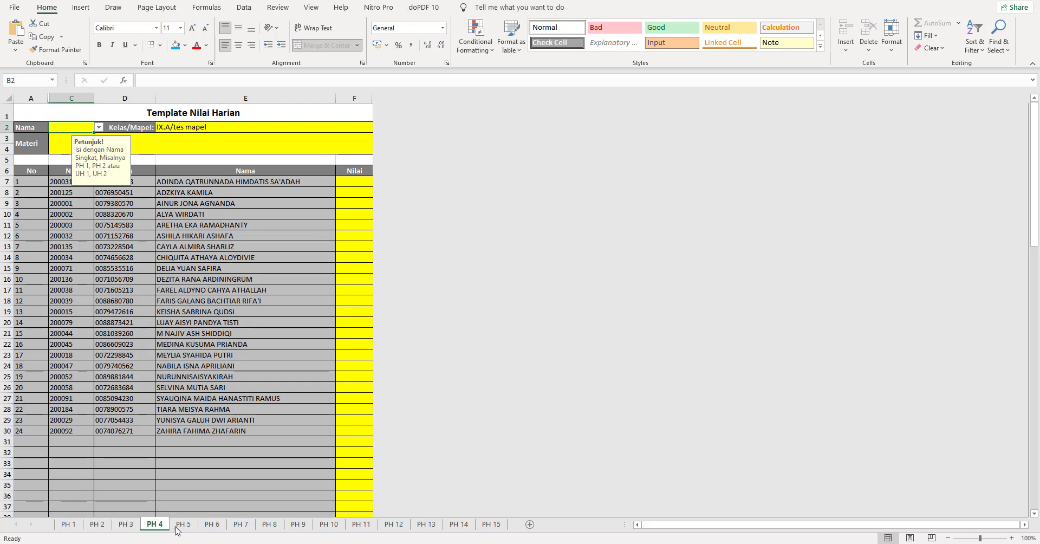
pyautogui.click(183, 525)
pyautogui.click(211, 525)
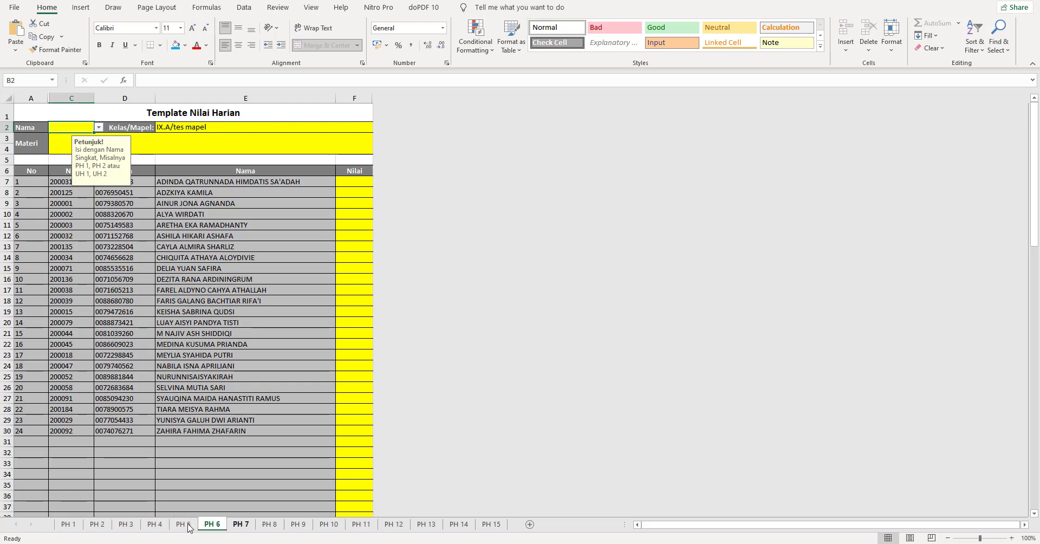
pyautogui.click(68, 524)
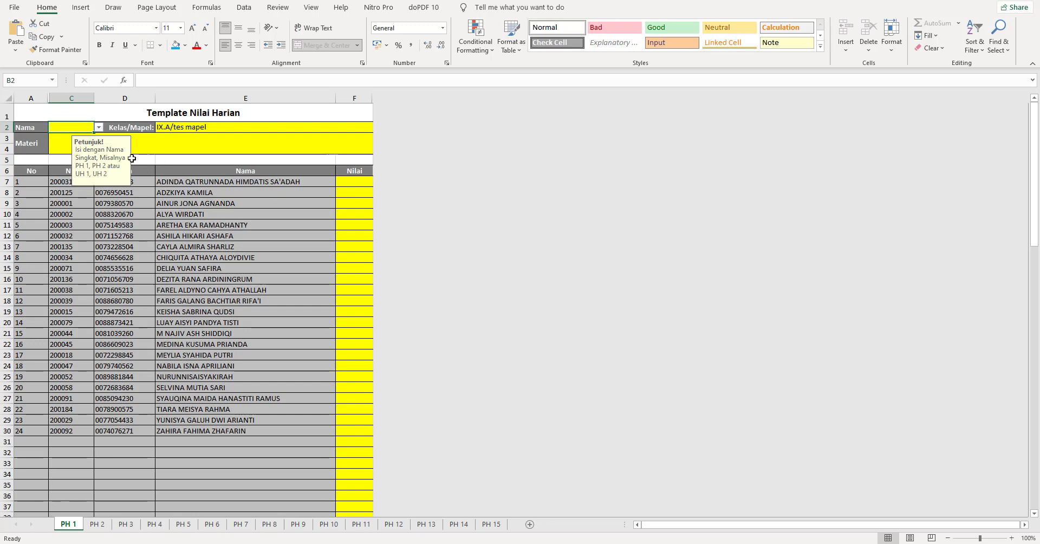
# Set Nama to PH 1 and enter "Memahami cara penggunaaan alat ukur" as the Materi on the PH 1 sheet
pyautogui.click(99, 128)
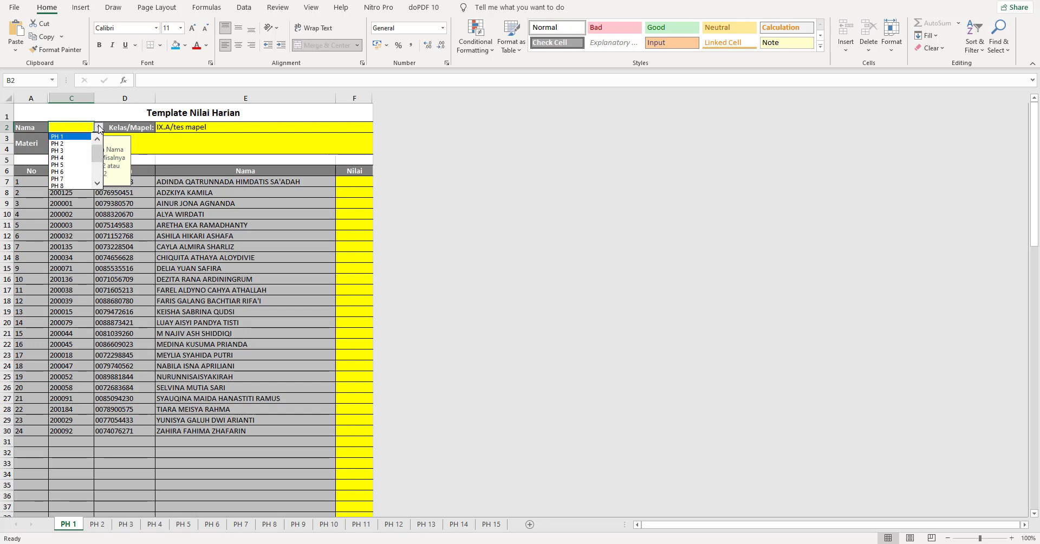
pyautogui.click(63, 137)
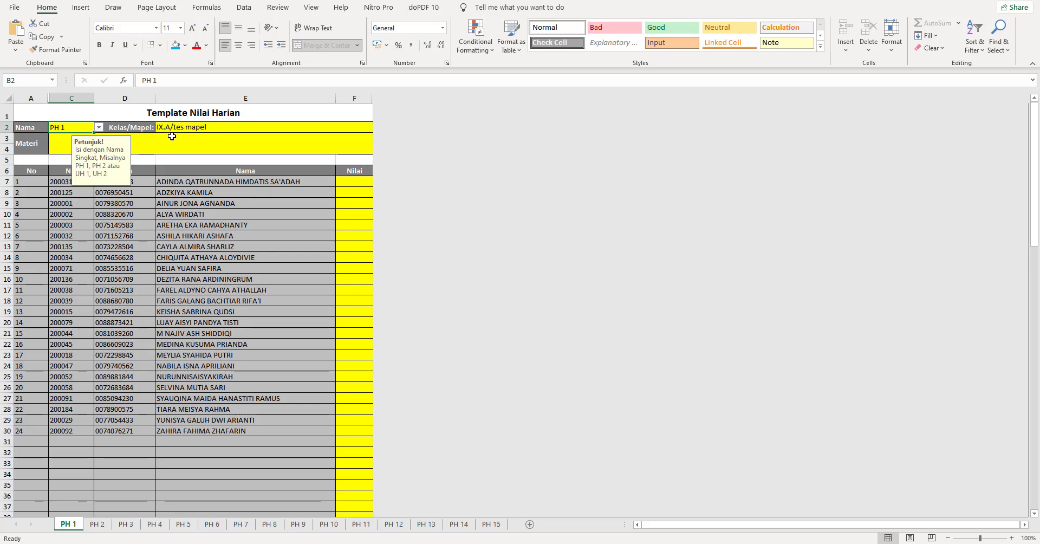
pyautogui.click(214, 127)
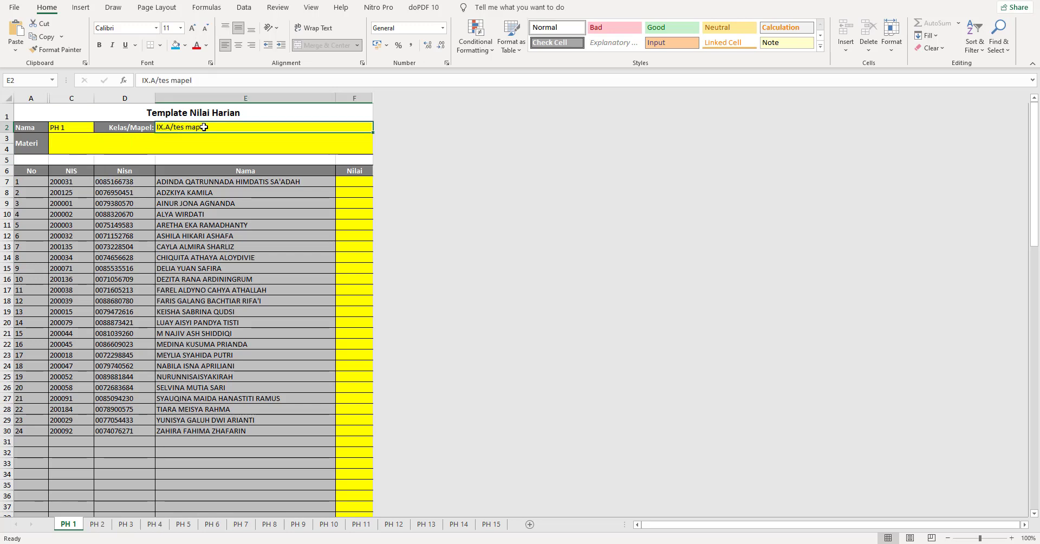
pyautogui.click(98, 143)
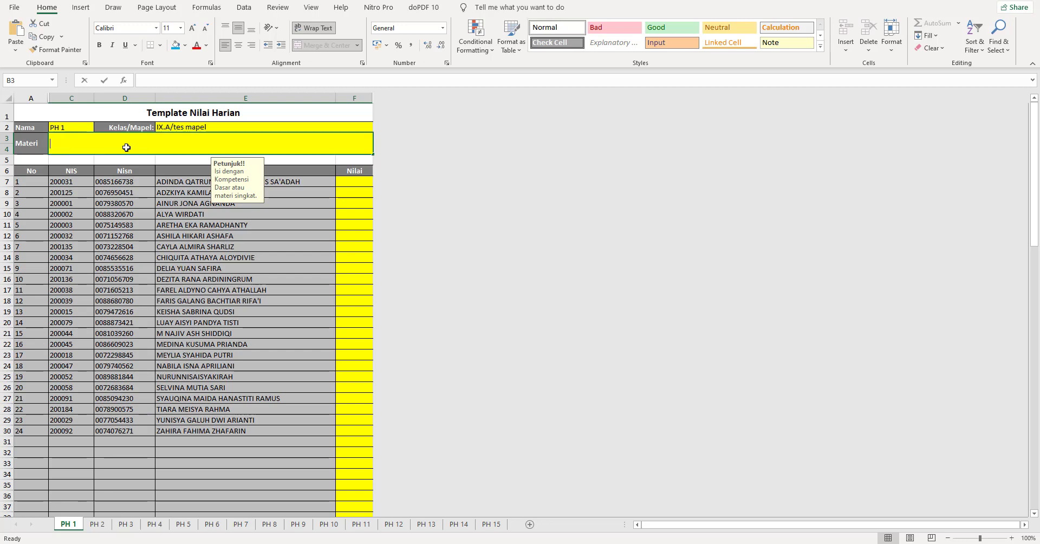
pyautogui.write('Memaham ')
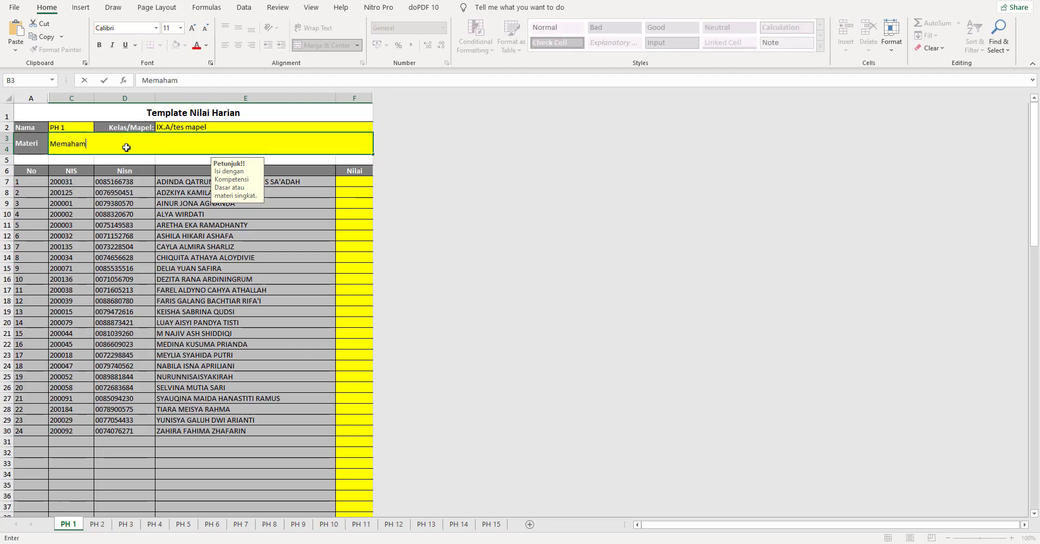
pyautogui.write('i cara penggunaaan la')
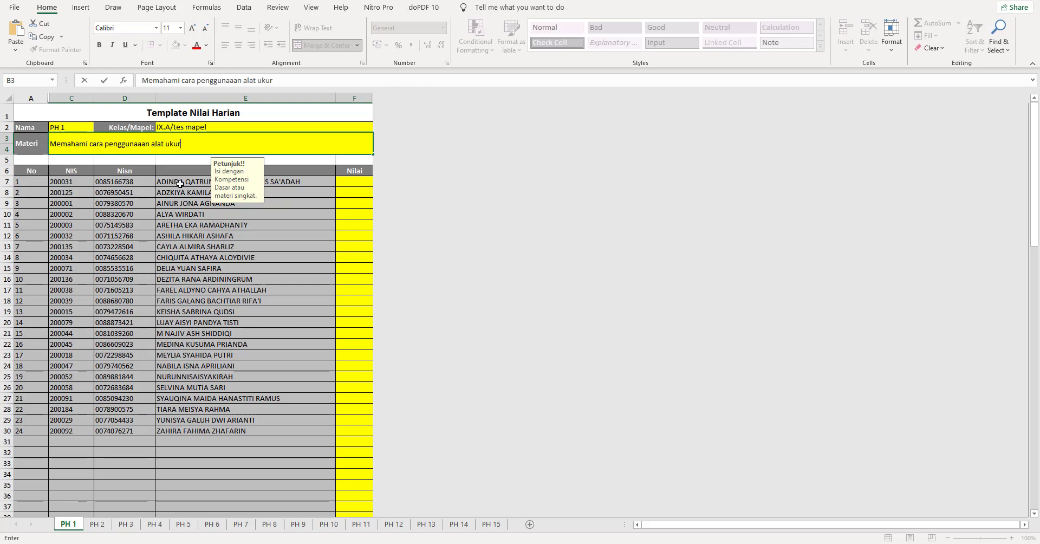
# Enter Nilai scores 90, 80, 97, 88 and 89 for students 1 to 5 on the PH 1 sheet
pyautogui.click(357, 182)
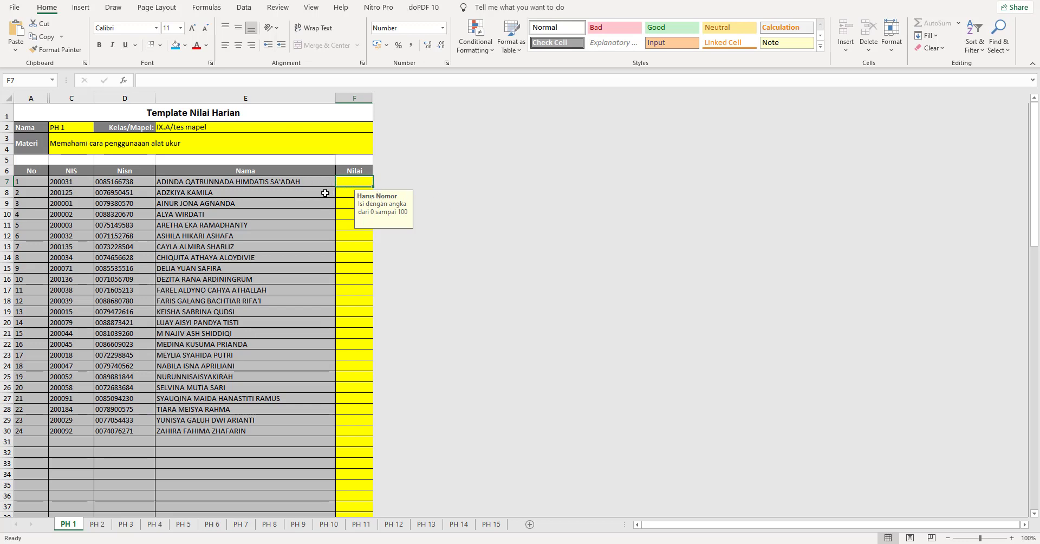
pyautogui.write('90')
pyautogui.click(345, 194)
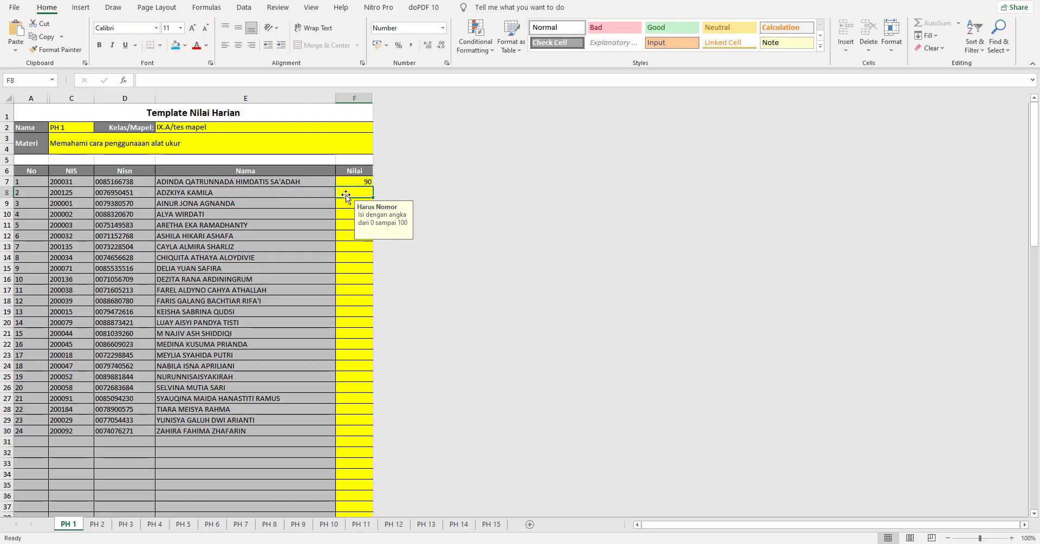
pyautogui.write('80')
pyautogui.press('Return')
pyautogui.write('97')
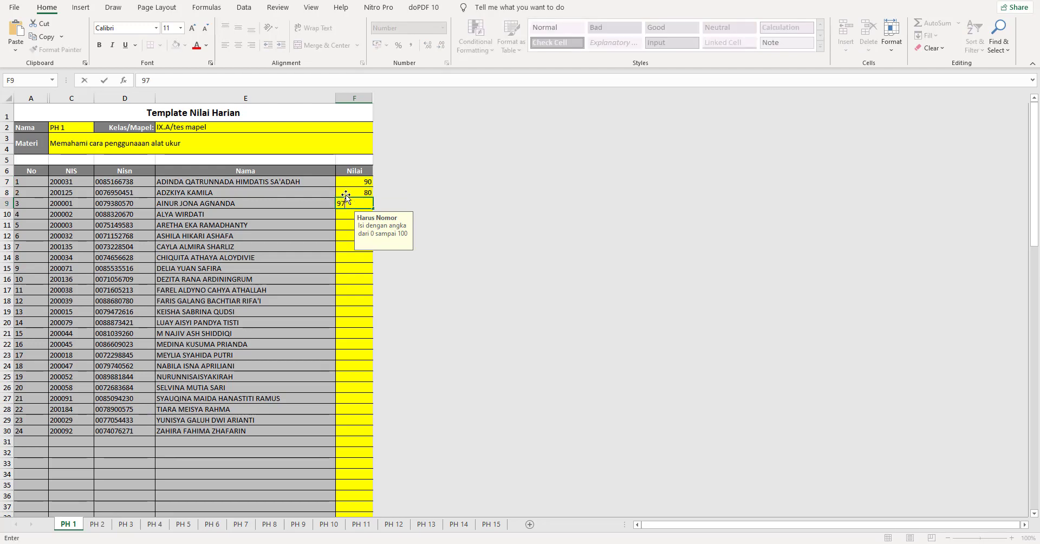
pyautogui.press('Return')
pyautogui.write('88')
pyautogui.press('Return')
pyautogui.write('89')
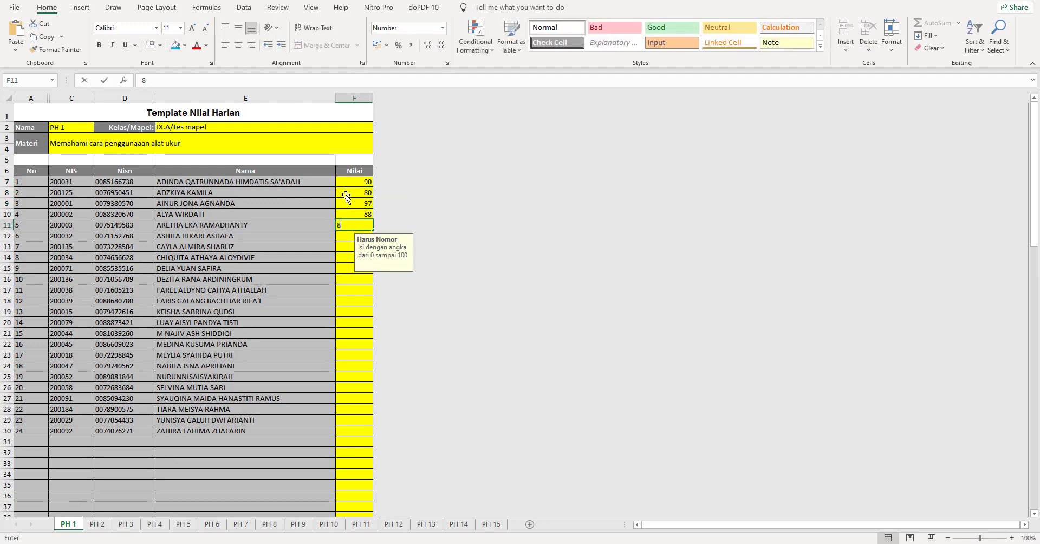
pyautogui.press('Return')
# Enter Nilai scores 89, 87, 89, 80 and 86 for students 6 to 10 on the PH 1 sheet
pyautogui.write('89')
pyautogui.press('Return')
pyautogui.write('87')
pyautogui.press('Return')
pyautogui.write('89')
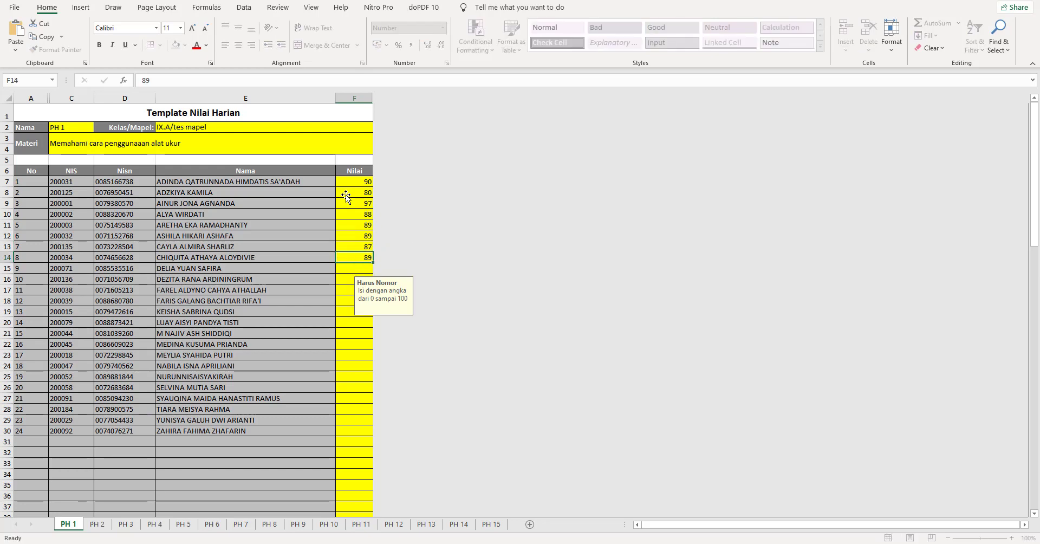
pyautogui.press('Return')
pyautogui.write('80')
pyautogui.press('Return')
pyautogui.write('86')
pyautogui.press('Return')
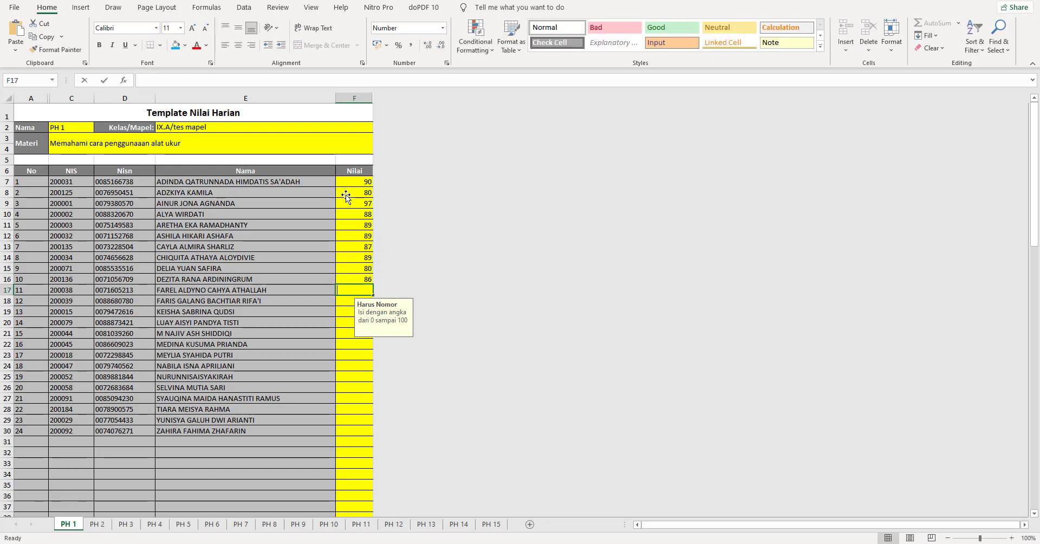
# Enter Nilai scores 86, 86 and 80 for students 11 to 13 on the PH 1 sheet
pyautogui.write('86')
pyautogui.press('Return')
pyautogui.press('Return')
pyautogui.write('86')
pyautogui.press('Return')
pyautogui.write('80')
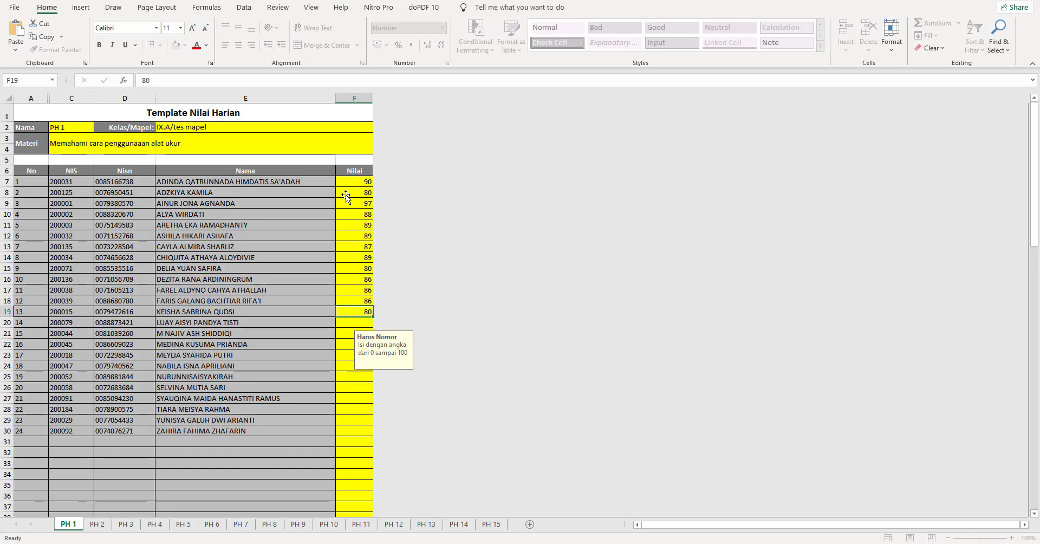
pyautogui.press('Return')
# Enter Nilai scores 90, 94, 94 and 94 for students 14 to 17 on the PH 1 sheet
pyautogui.write('90')
pyautogui.press('Return')
pyautogui.write('94')
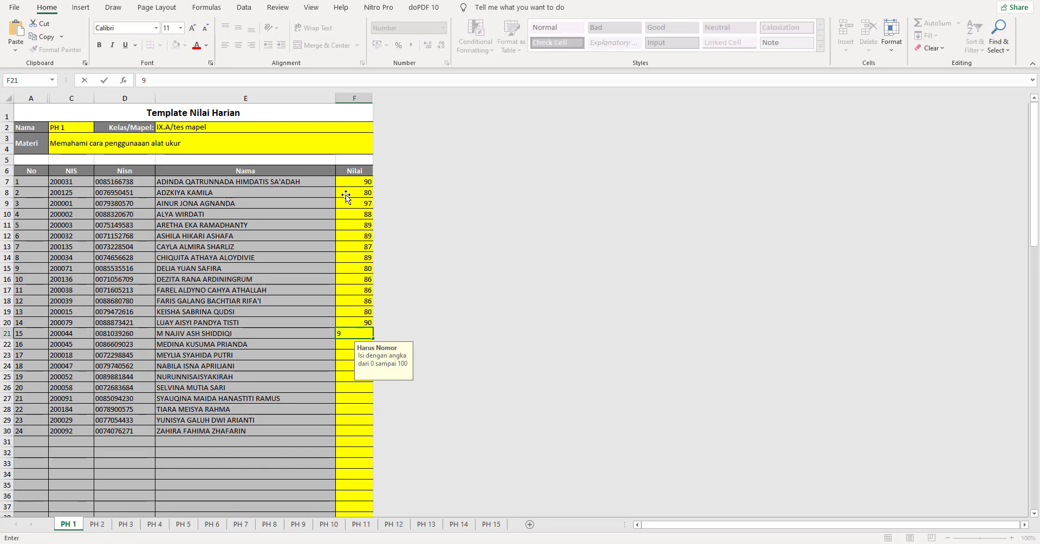
pyautogui.press('Return')
pyautogui.write('94')
pyautogui.press('Return')
pyautogui.write('94')
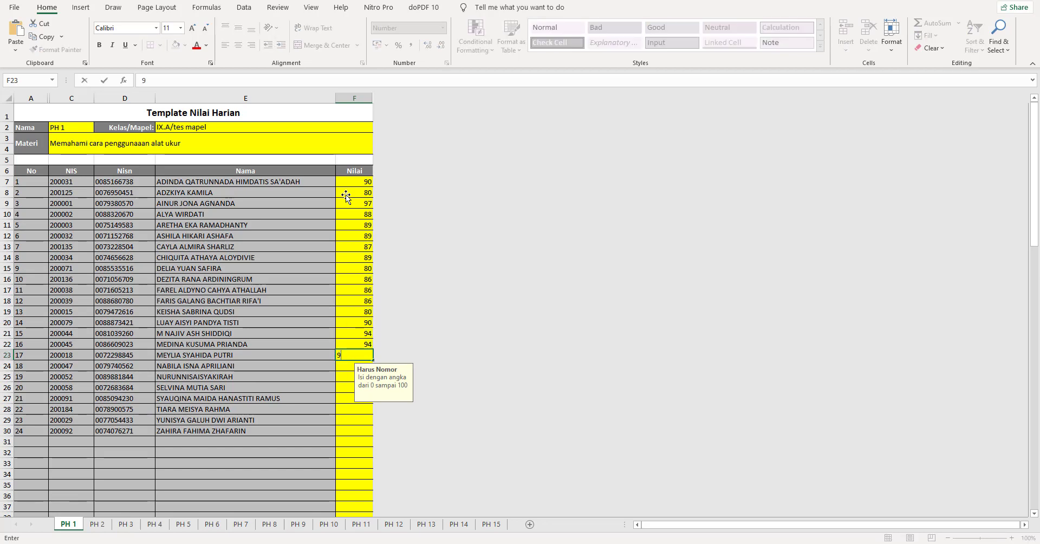
pyautogui.press('Return')
# Fill student 17's score of 94 down the Nilai column to students 18 through 24
pyautogui.click(352, 354)
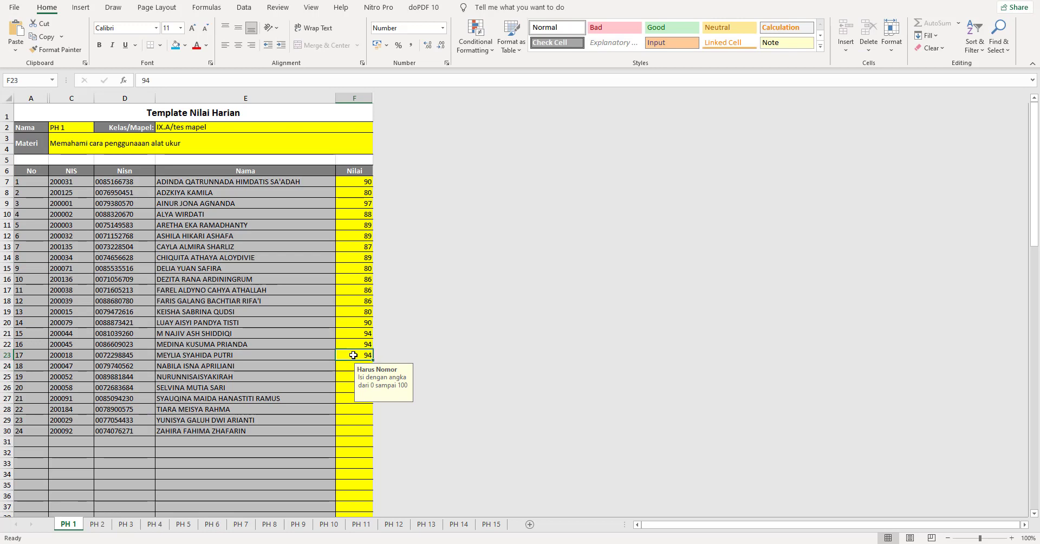
pyautogui.moveTo(373, 359); pyautogui.dragTo(374, 434)
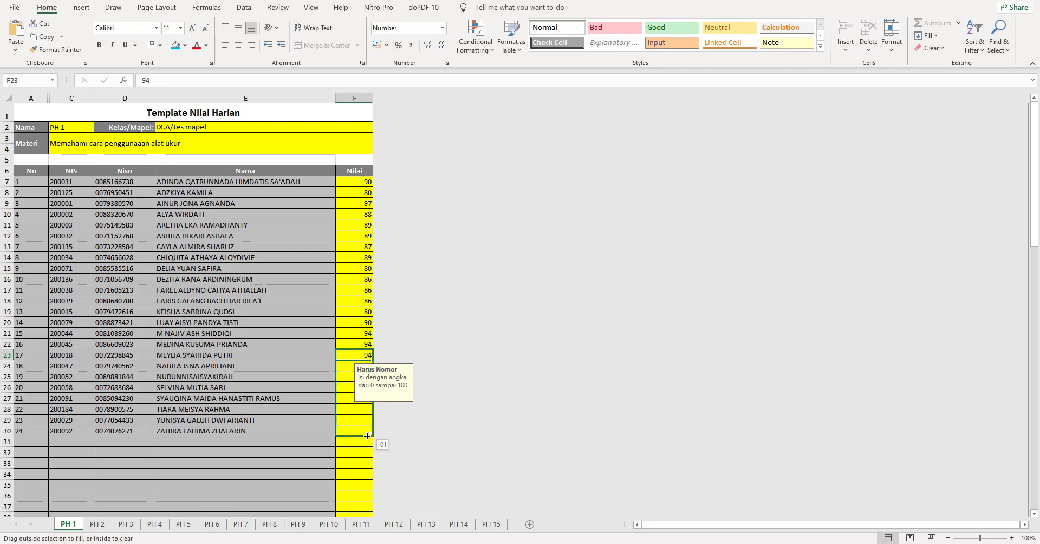
pyautogui.click(364, 359)
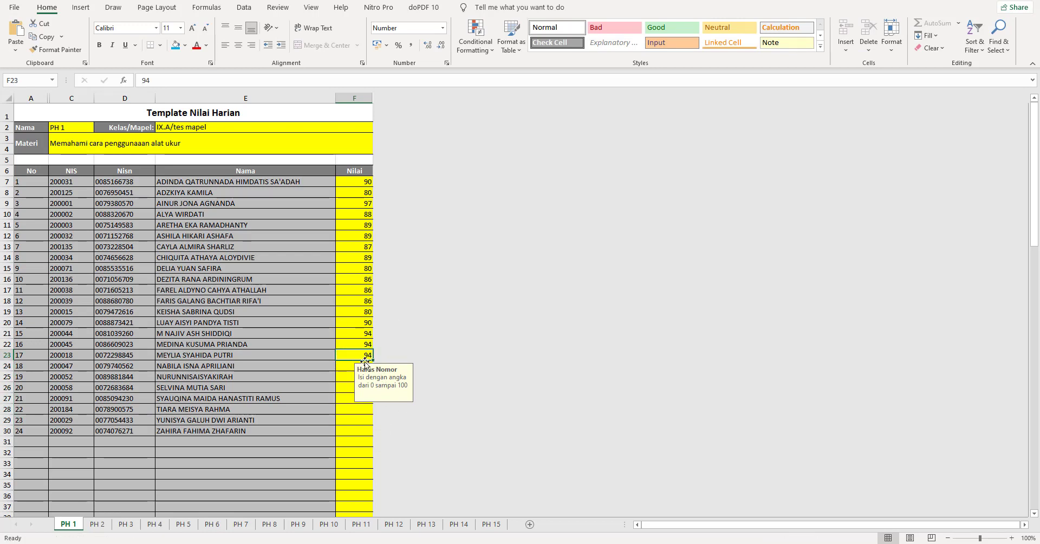
pyautogui.moveTo(372, 361); pyautogui.dragTo(369, 434)
pyautogui.click(349, 268)
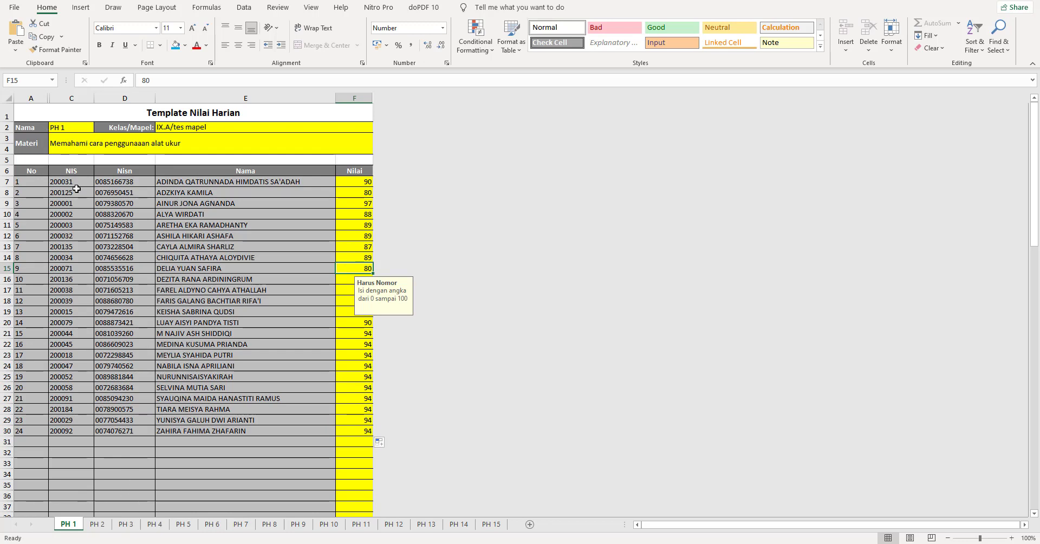
# On the PH 2 sheet, set Nama to PH 2 and enter "Memahami klasifikasi" as the Materi
pyautogui.click(97, 524)
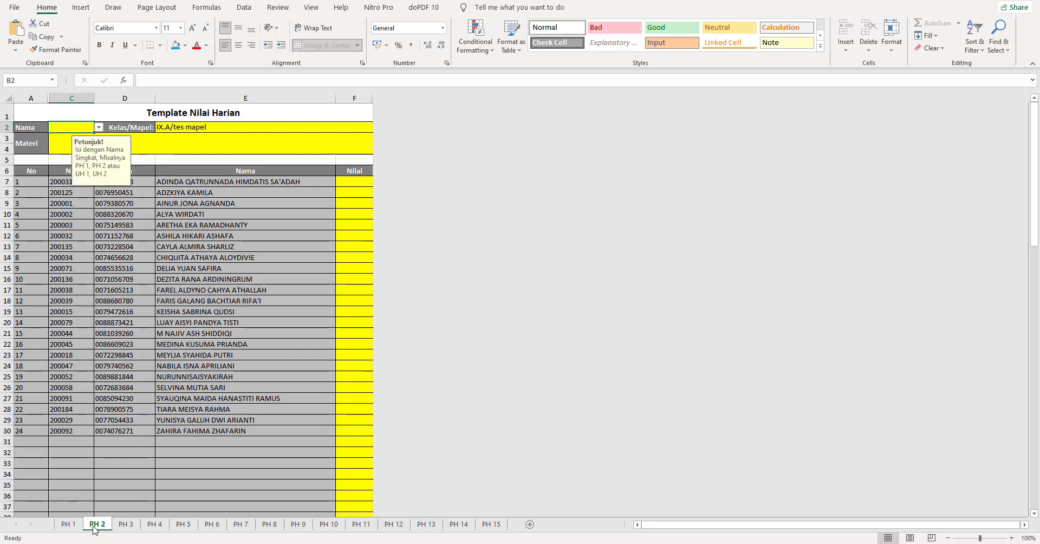
pyautogui.click(99, 127)
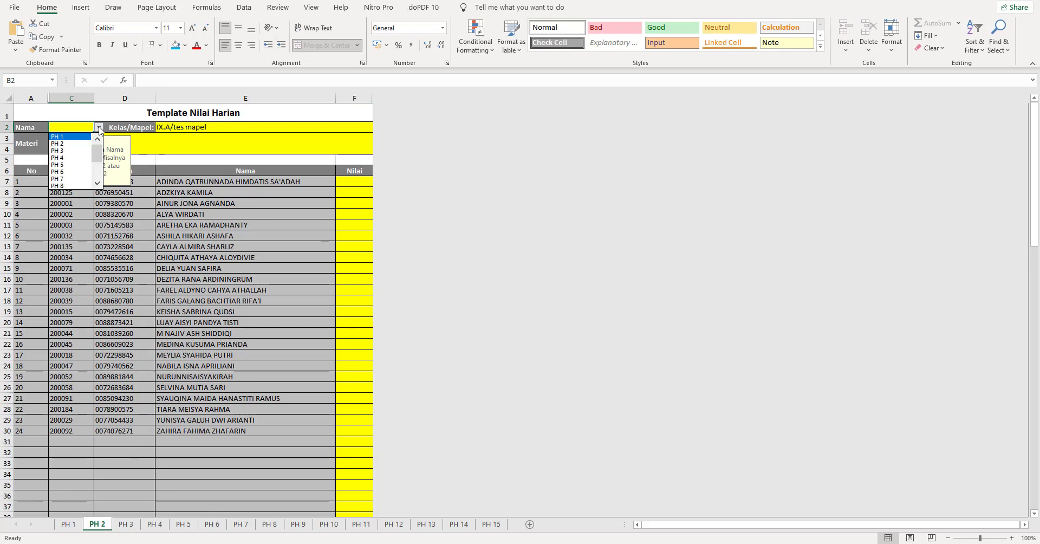
pyautogui.click(75, 143)
pyautogui.click(58, 144)
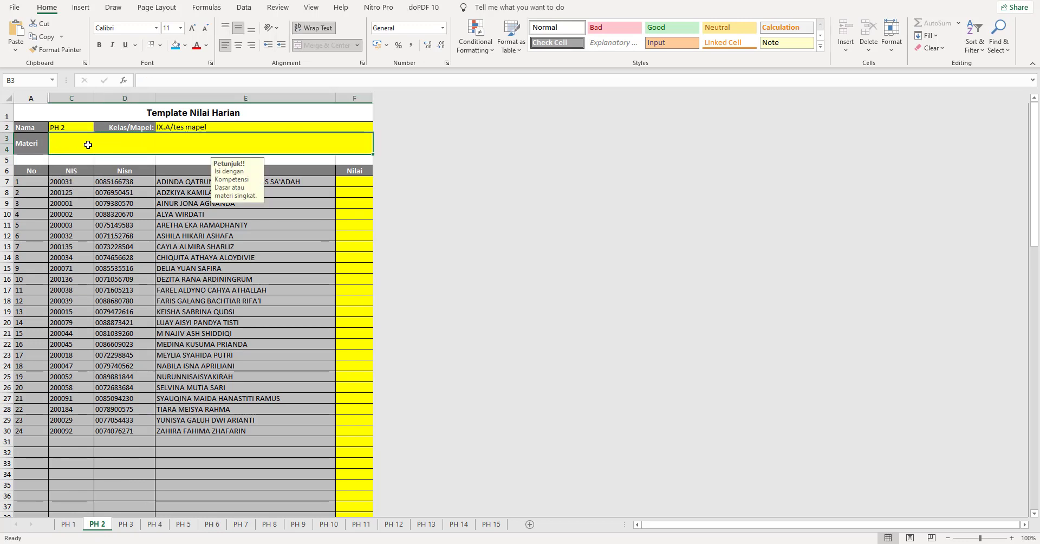
pyautogui.write('Memahami kla')
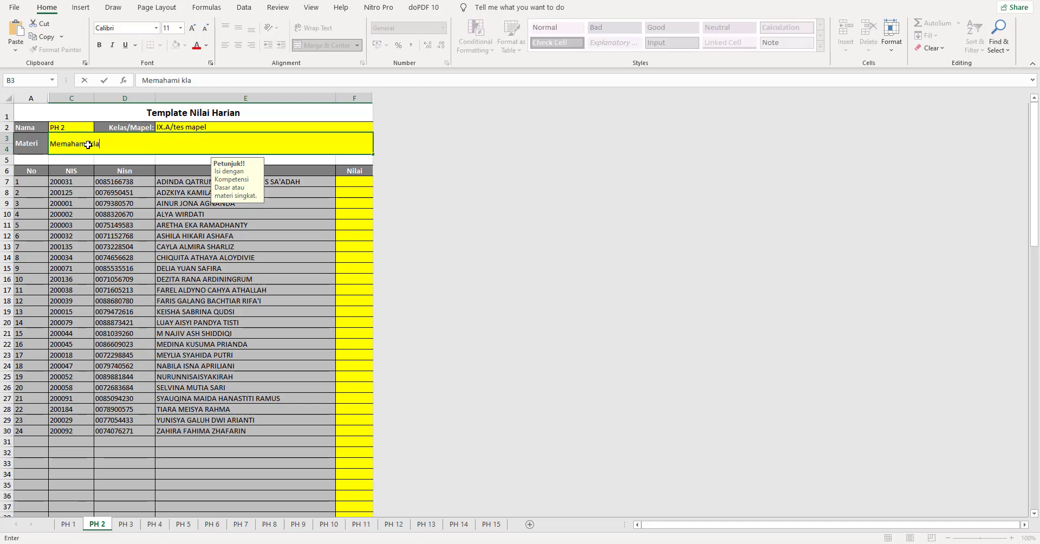
pyautogui.write('sifikasi')
pyautogui.click(360, 181)
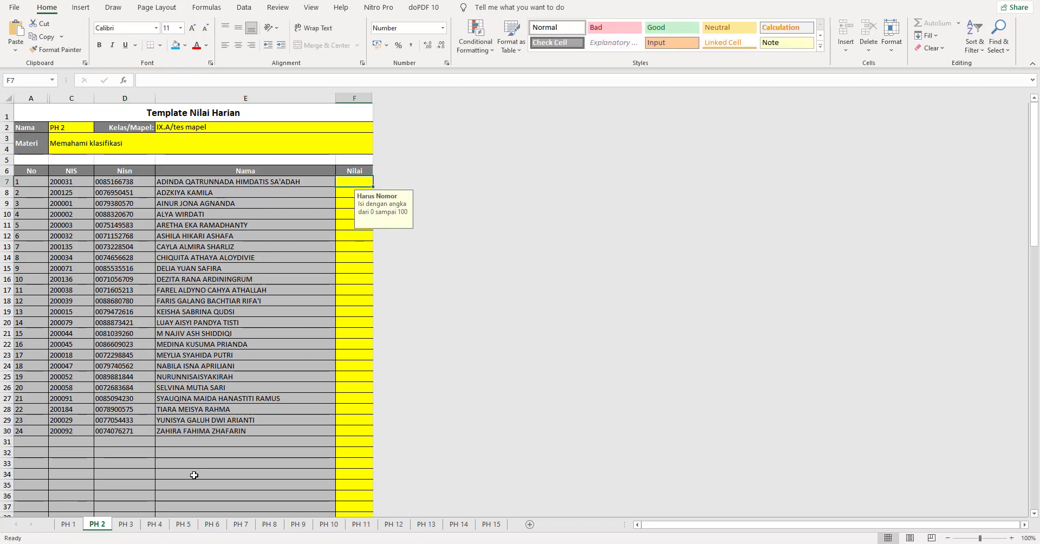
# Copy the Nilai scores of all 24 students from the PH 1 sheet into the PH 2 sheet's Nilai column
pyautogui.click(68, 523)
pyautogui.moveTo(358, 182); pyautogui.dragTo(364, 431)
pyautogui.hotkey('ctrl', 'c')
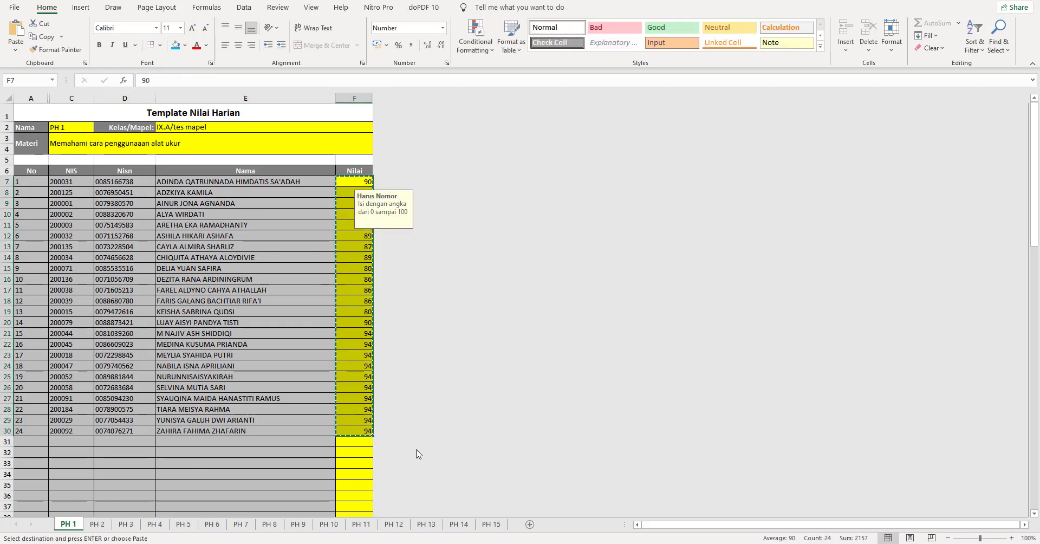
pyautogui.click(97, 524)
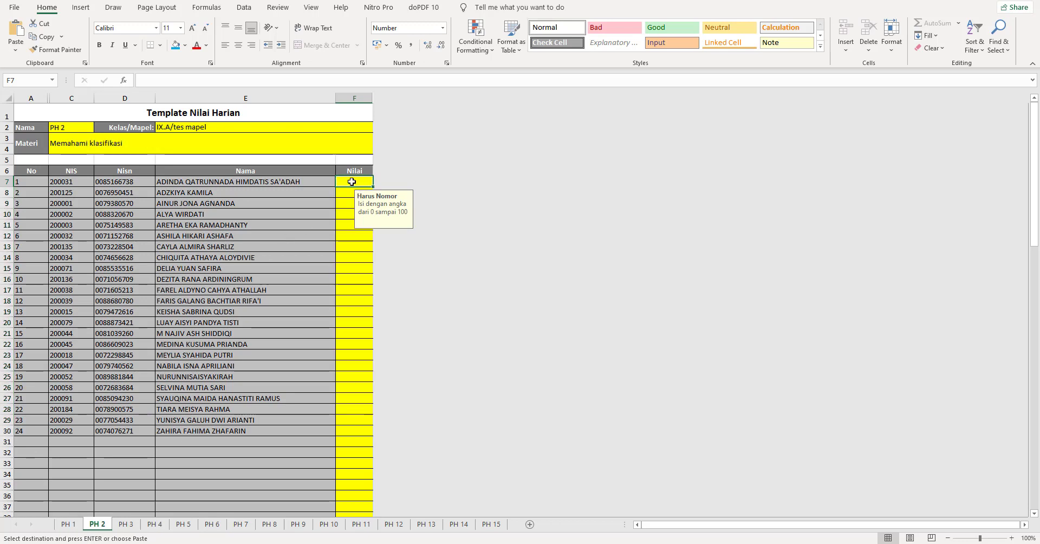
pyautogui.hotkey('ctrl', 'v')
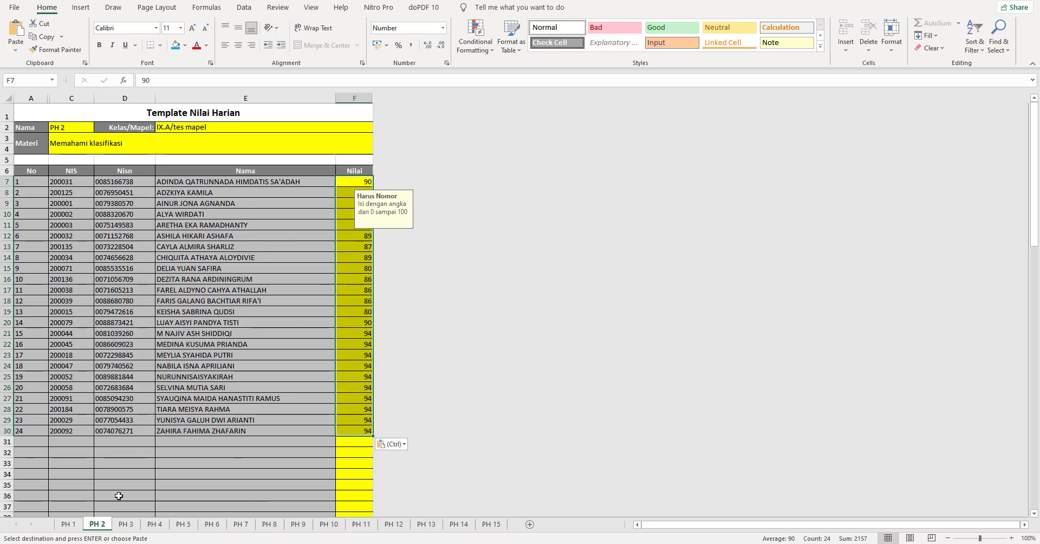
# On the PH 3 sheet, set Nama to PH 3 and select the Nilai cells of students 1 to 24
pyautogui.click(125, 524)
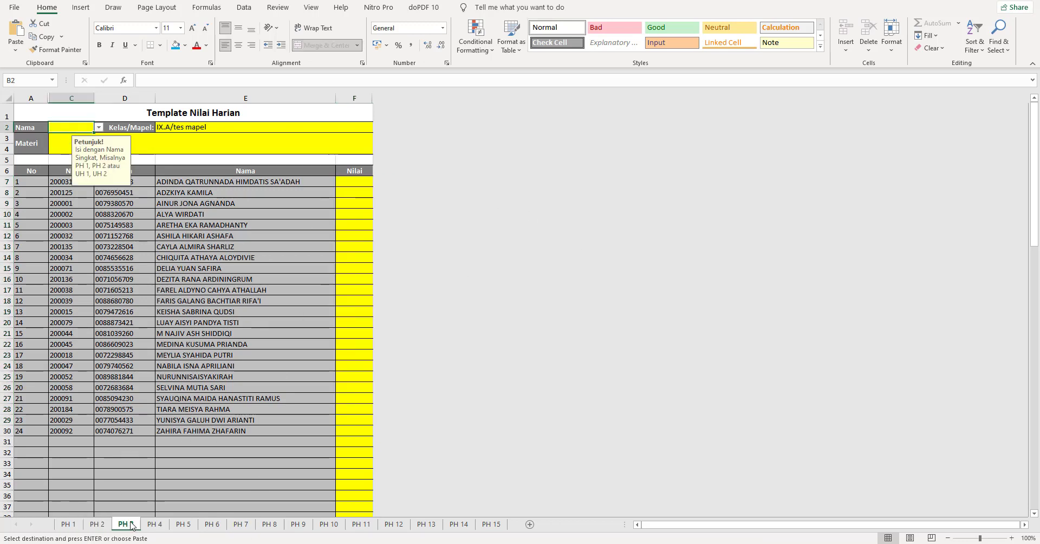
pyautogui.click(99, 127)
pyautogui.click(90, 145)
pyautogui.click(184, 145)
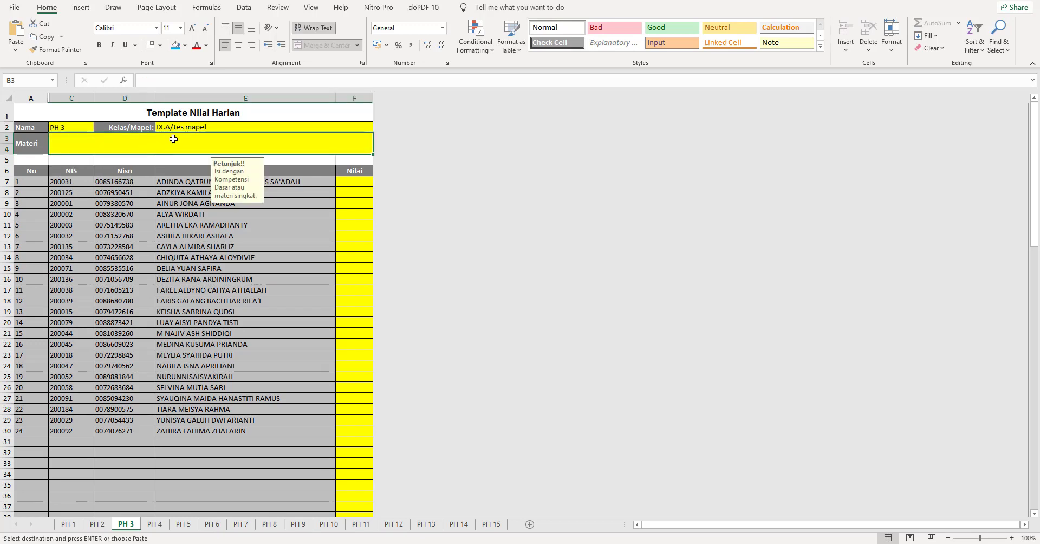
pyautogui.moveTo(351, 181); pyautogui.dragTo(356, 431)
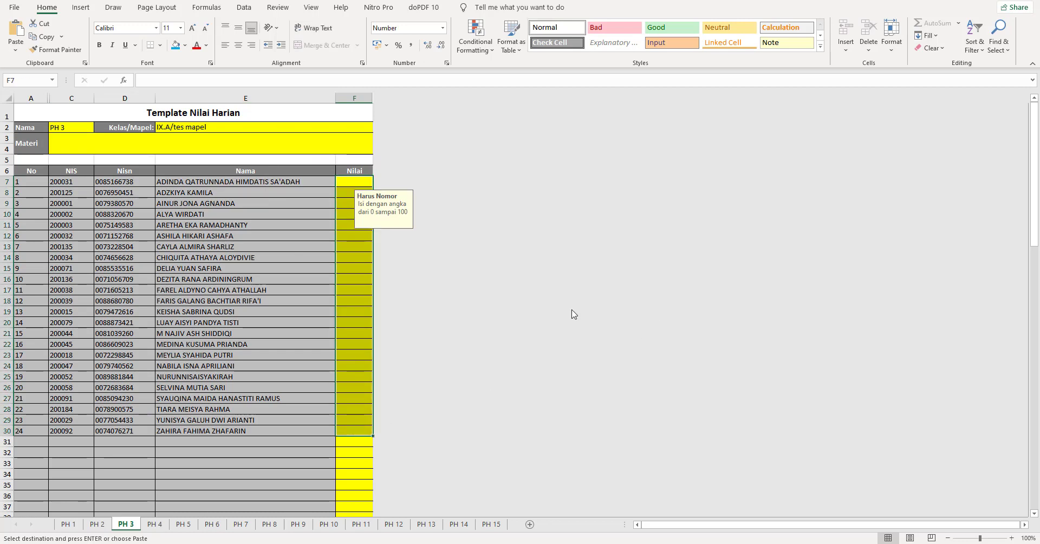
# Look through the PH 4 and PH 5 sheets, recheck the PH 1 and PH 2 scores, and clear the copy selection
pyautogui.click(157, 525)
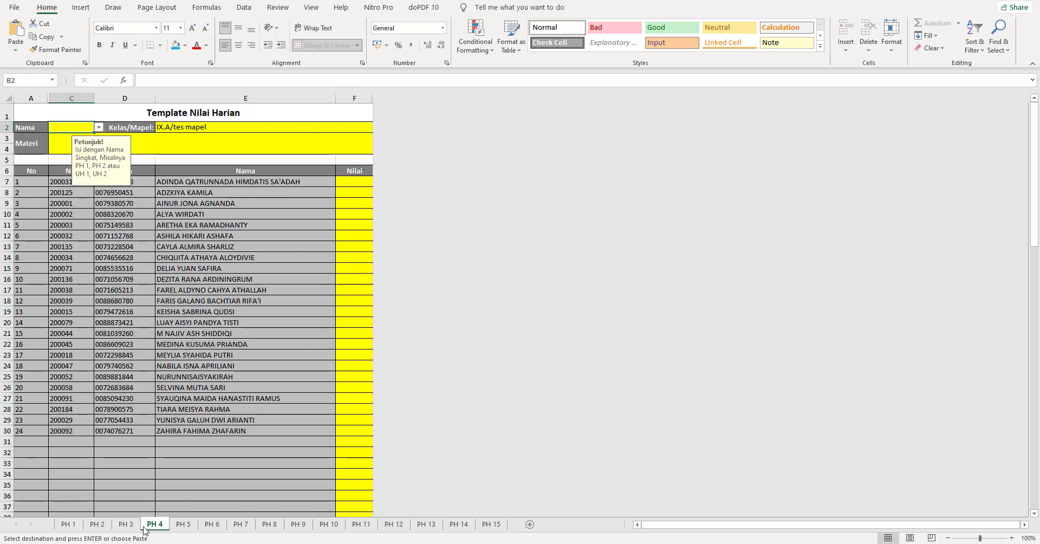
pyautogui.click(182, 525)
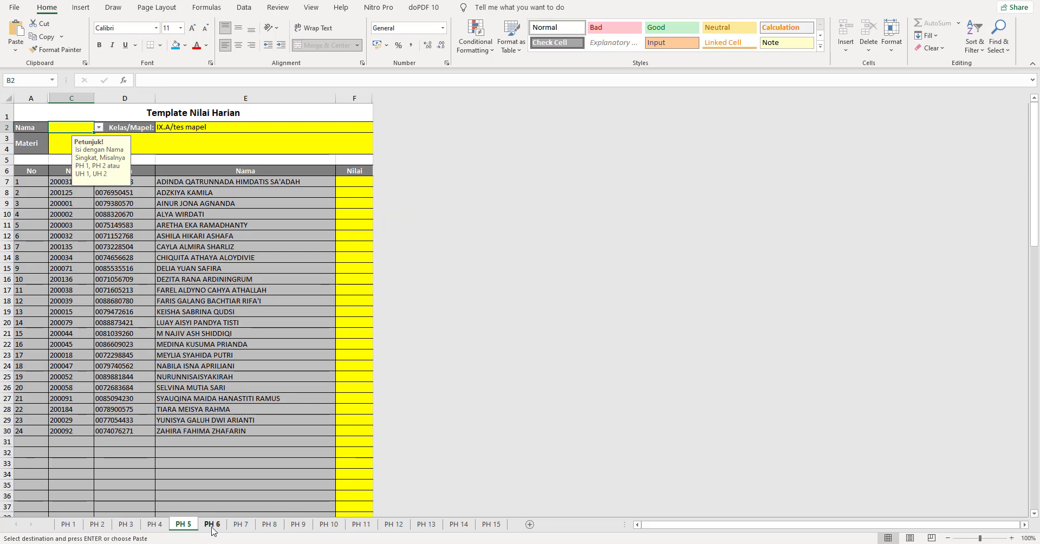
pyautogui.click(101, 527)
pyautogui.click(69, 527)
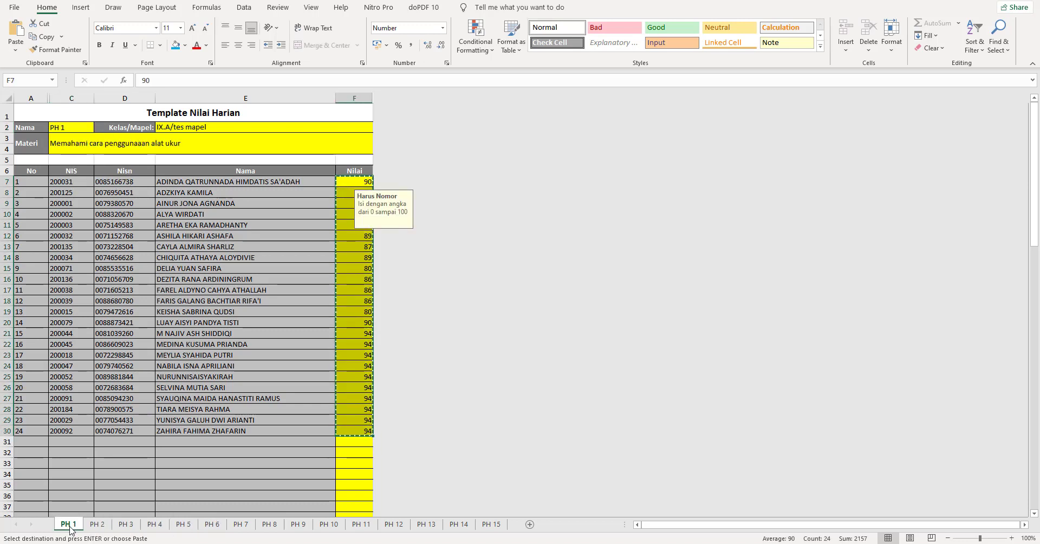
pyautogui.click(93, 526)
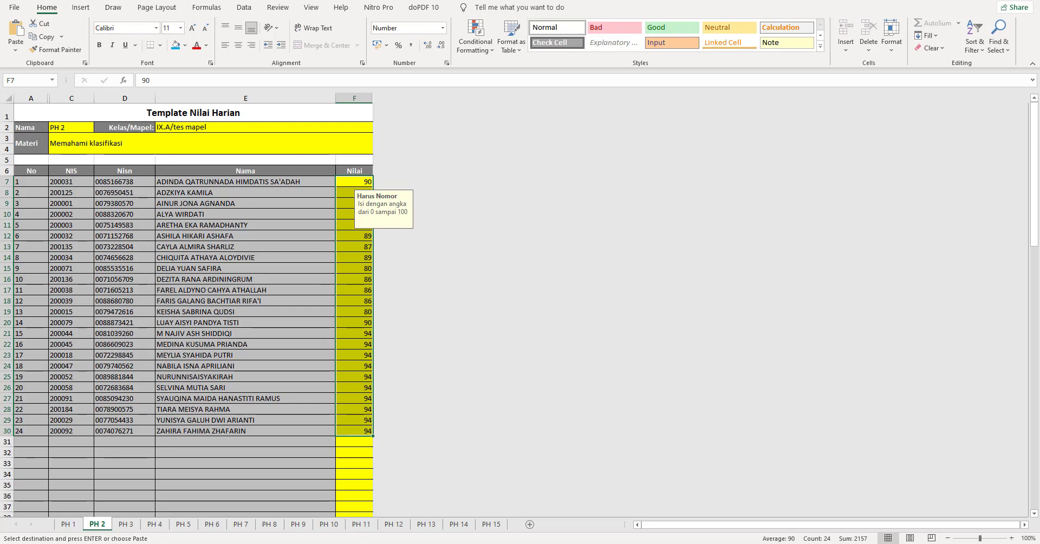
pyautogui.press('Escape')
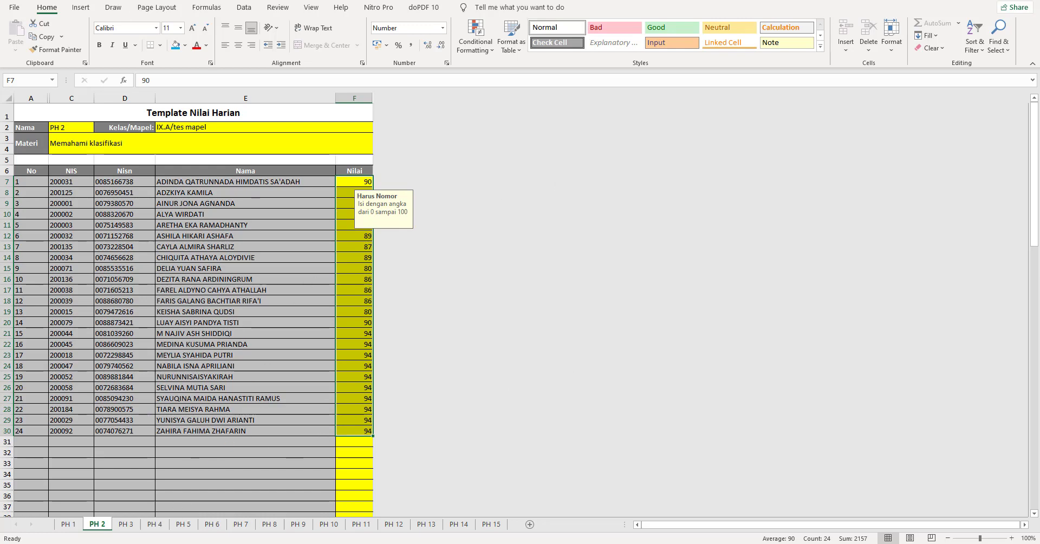
# Switch to Rapor Digital Madrasah in the browser and reopen the Upload Nilai dialog for Nilai Harian
pyautogui.click(146, 543)
pyautogui.click(113, 515)
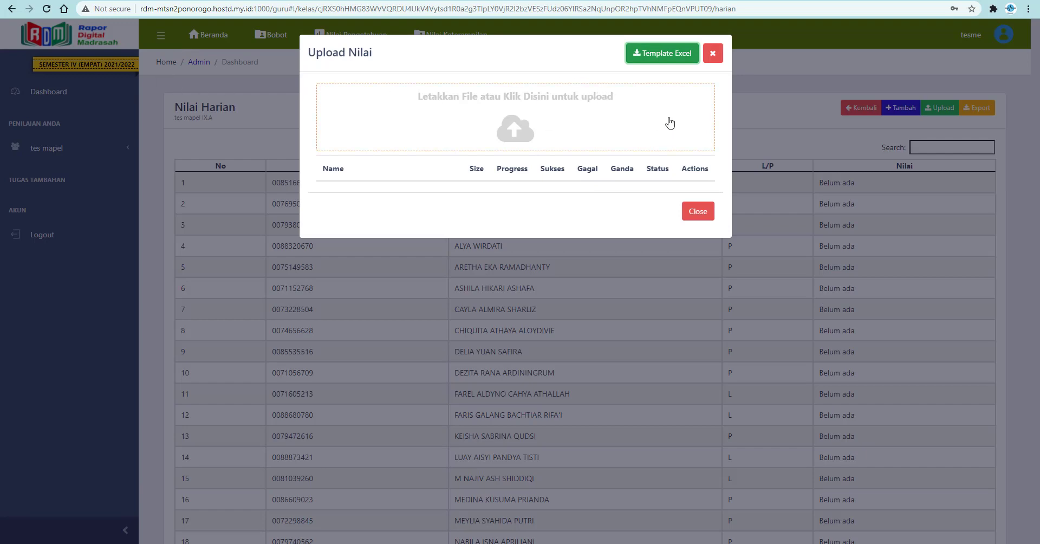
pyautogui.click(713, 53)
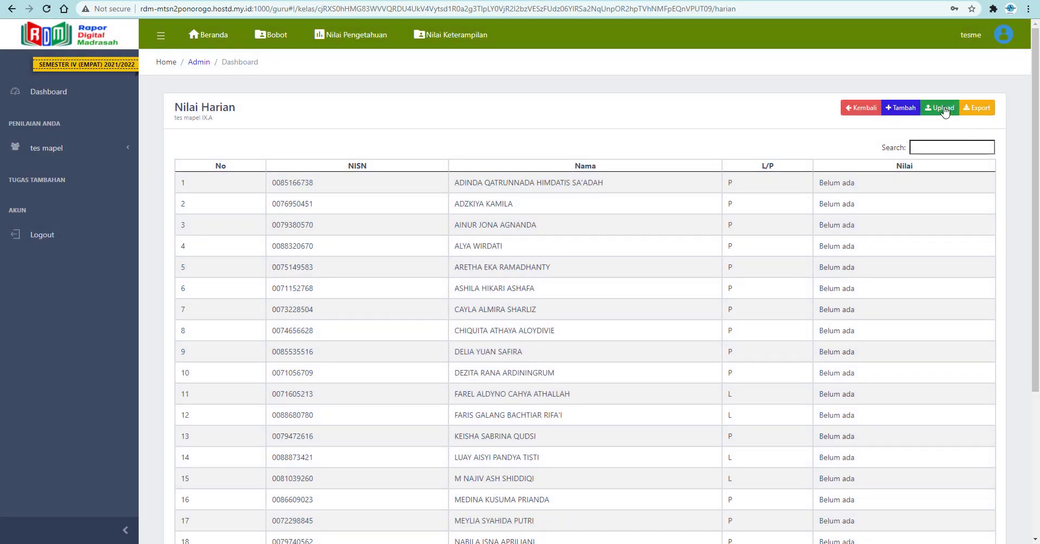
pyautogui.click(940, 107)
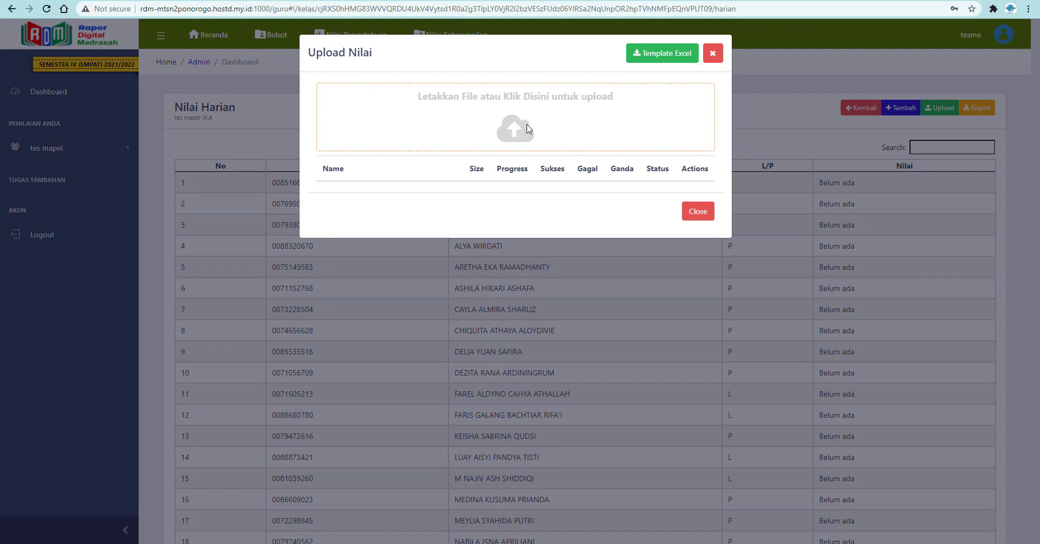
# Upload the file "Template Nilai Harian-IX.A-tes mapel (1).xlsx" from Downloads and close the upload dialog
pyautogui.click(569, 108)
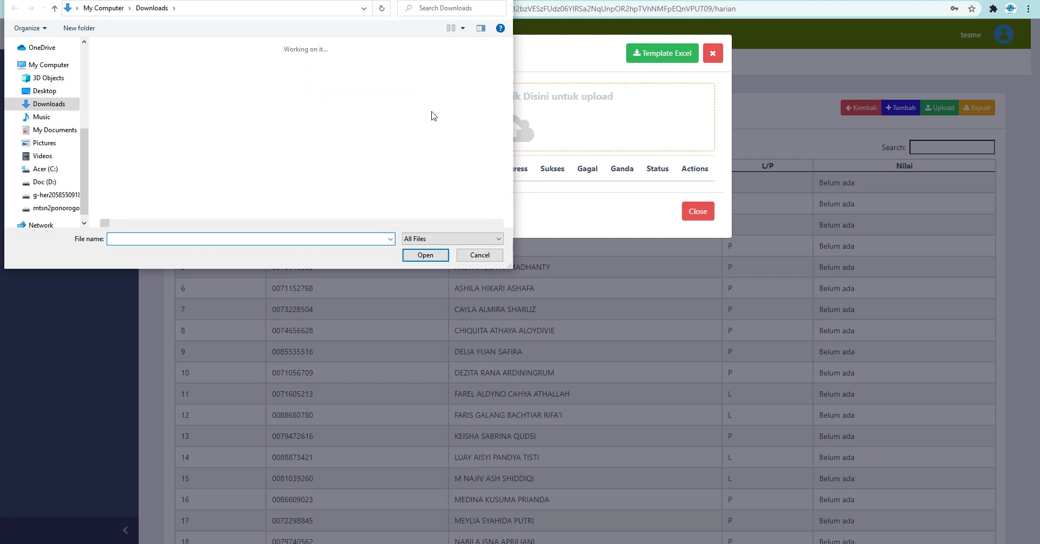
pyautogui.doubleClick(206, 62)
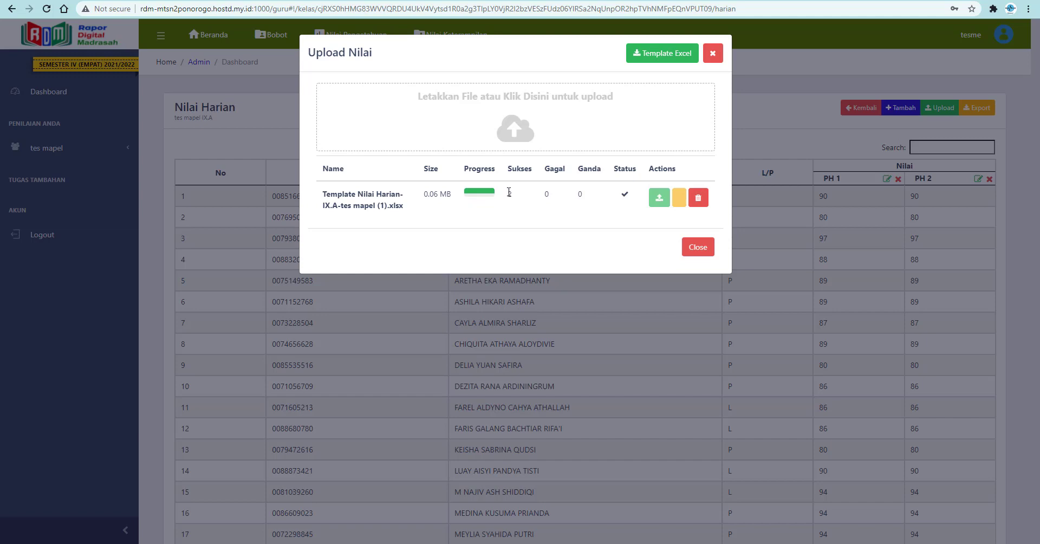
pyautogui.click(703, 247)
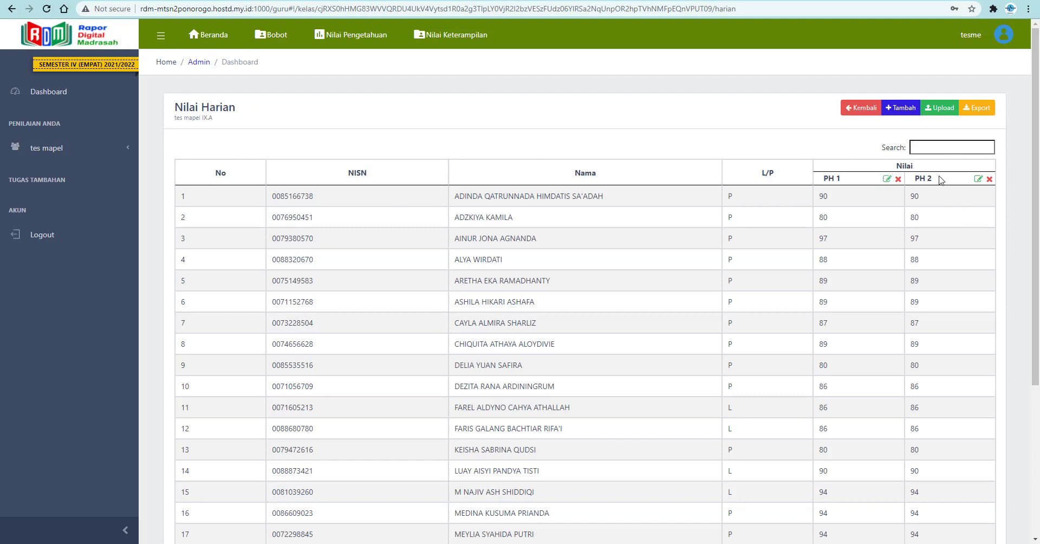
# Review the Nilai Pengetahuan recap and its PAS/PAT entry, and switch to the Nilai Keterampilan recap
pyautogui.click(859, 109)
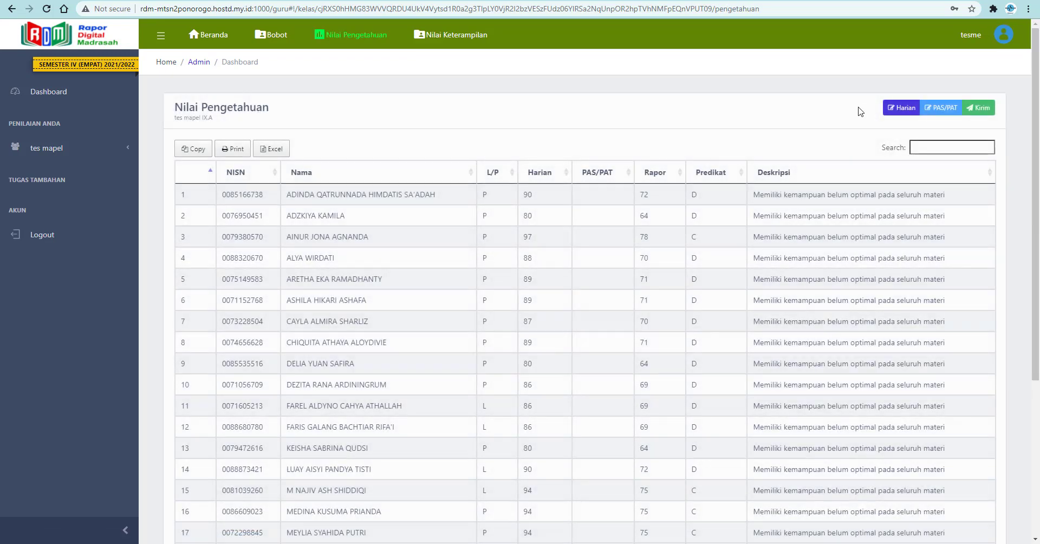
pyautogui.click(938, 112)
pyautogui.click(453, 38)
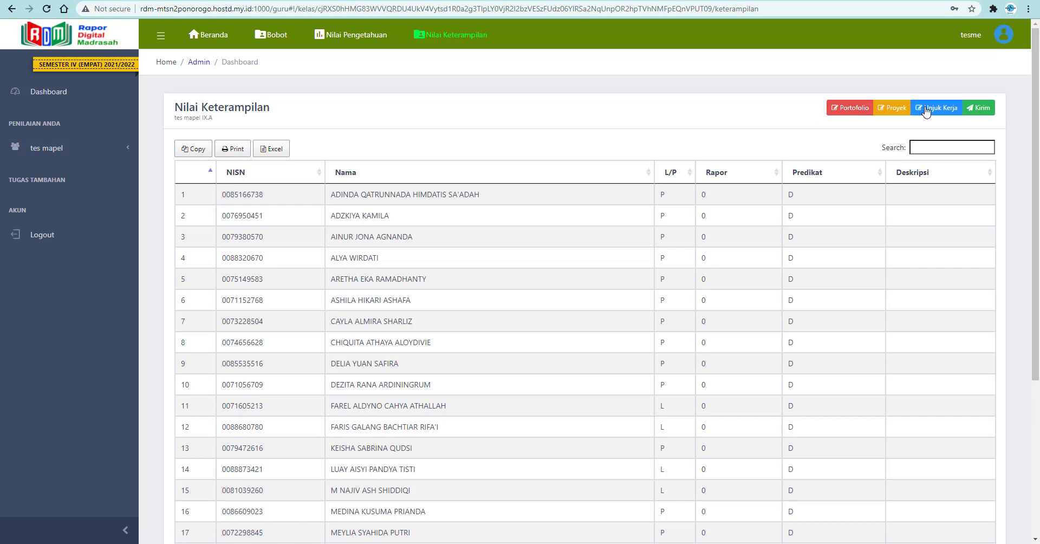
# Download the Excel template for Nilai Proyek from its Upload Nilai dialog and open it in Excel
pyautogui.click(894, 114)
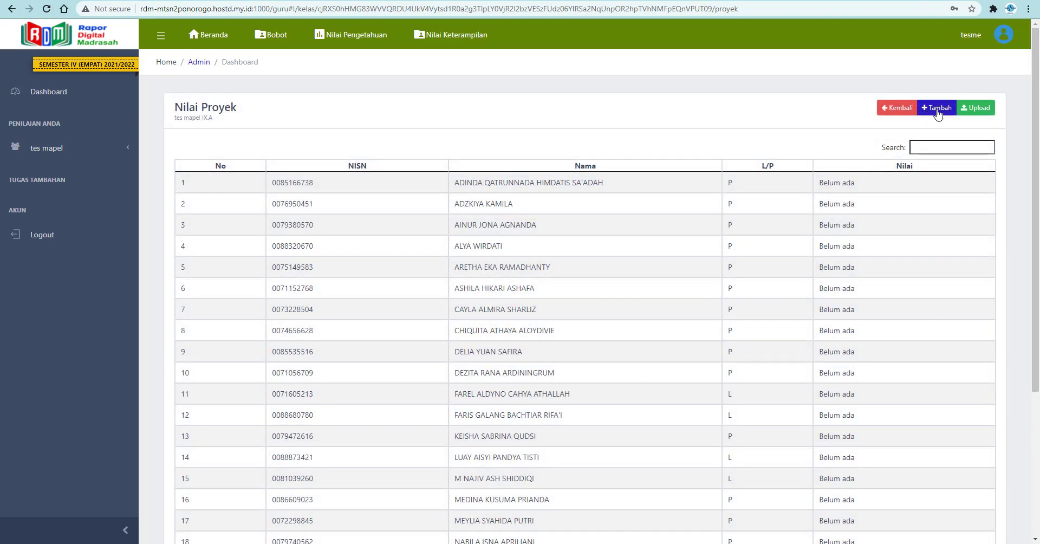
pyautogui.click(978, 108)
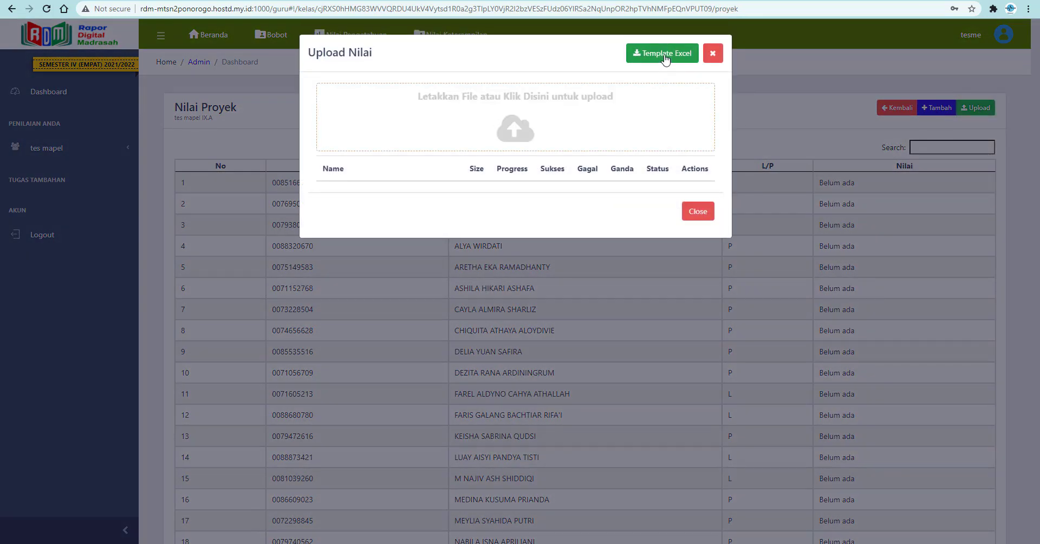
pyautogui.click(667, 56)
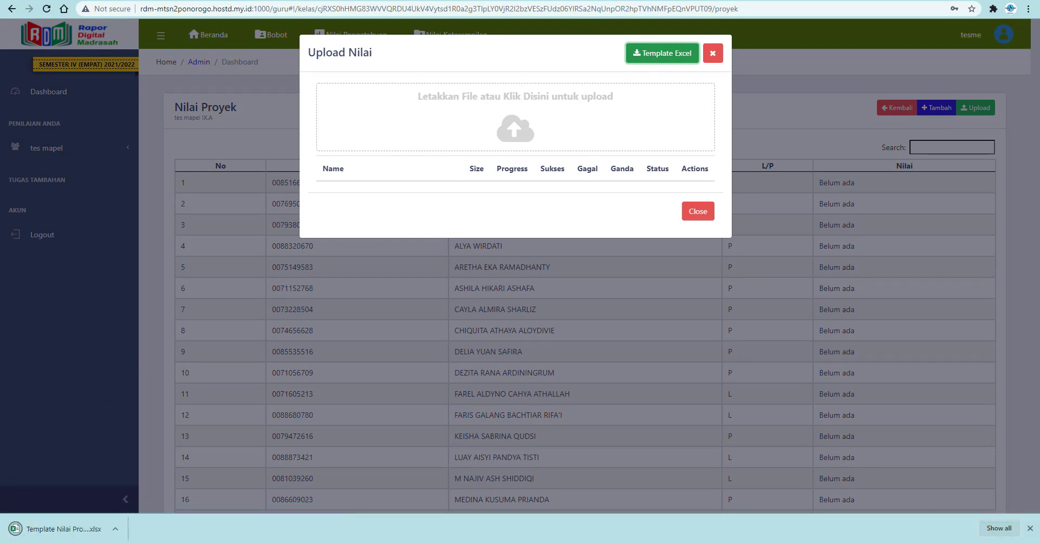
pyautogui.click(63, 530)
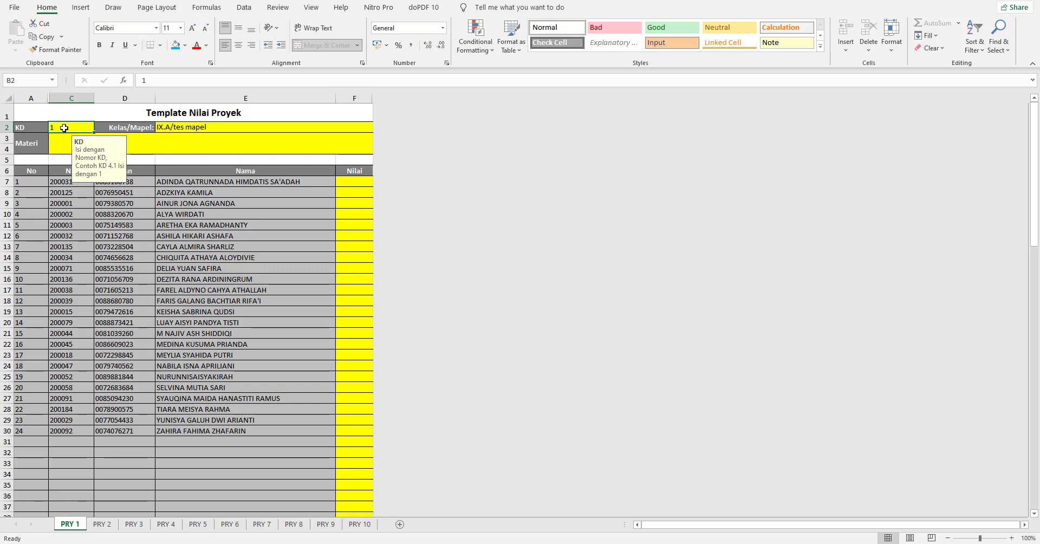
# On the PRY 1 sheet, fill in Materi with "Menerapkan pembacaan alat ukur"
pyautogui.click(148, 144)
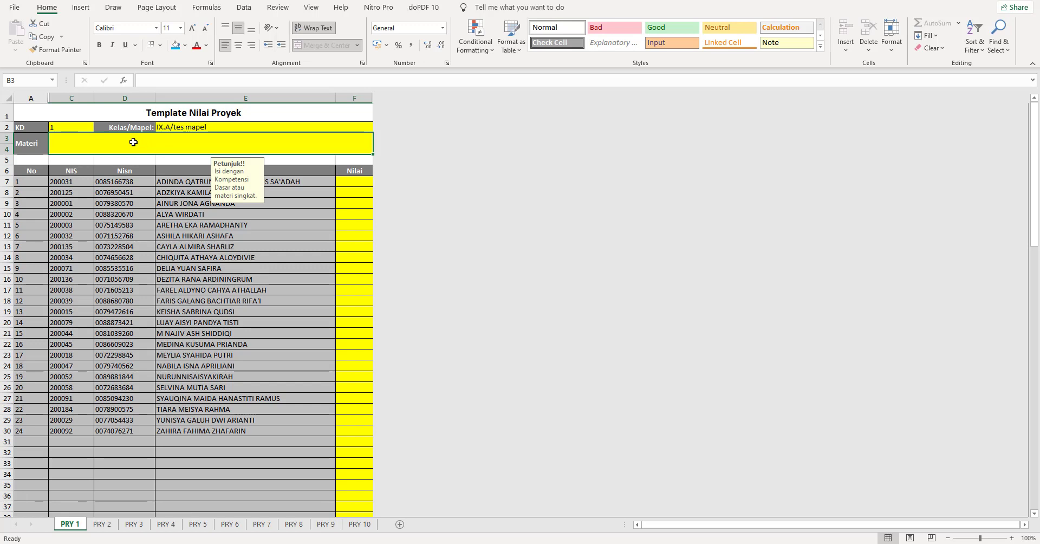
pyautogui.write('Menerapkan p')
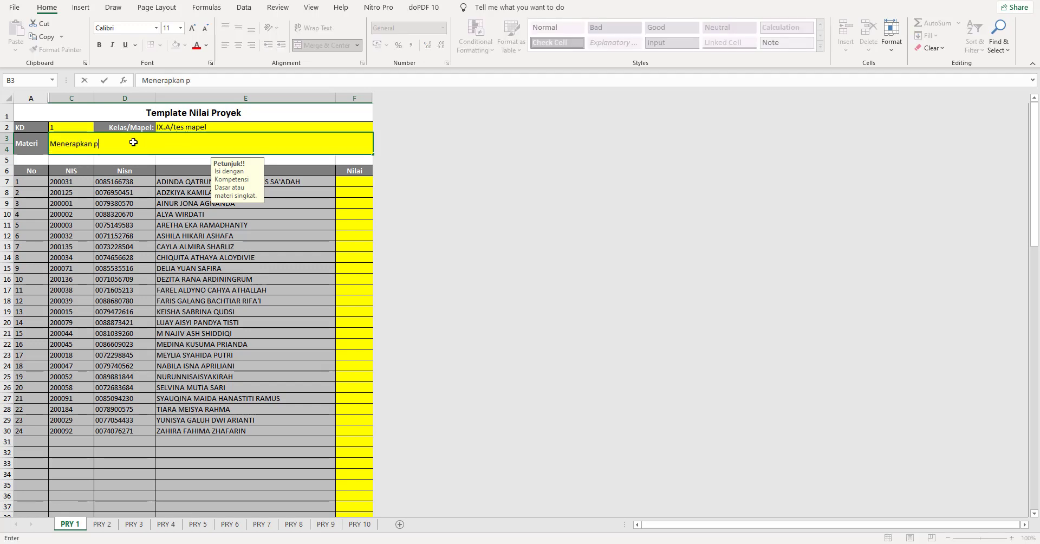
pyautogui.write('embacaan alat ukur')
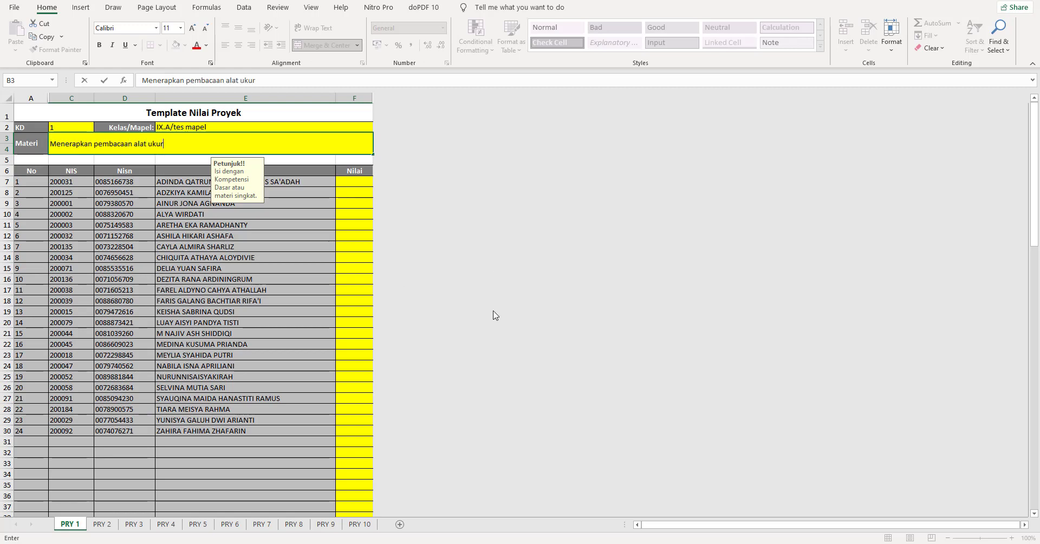
# Enter Nilai 88 for students 1 and 2 and fill 90 for students 3 to 24 on the PRY 1 sheet
pyautogui.click(347, 182)
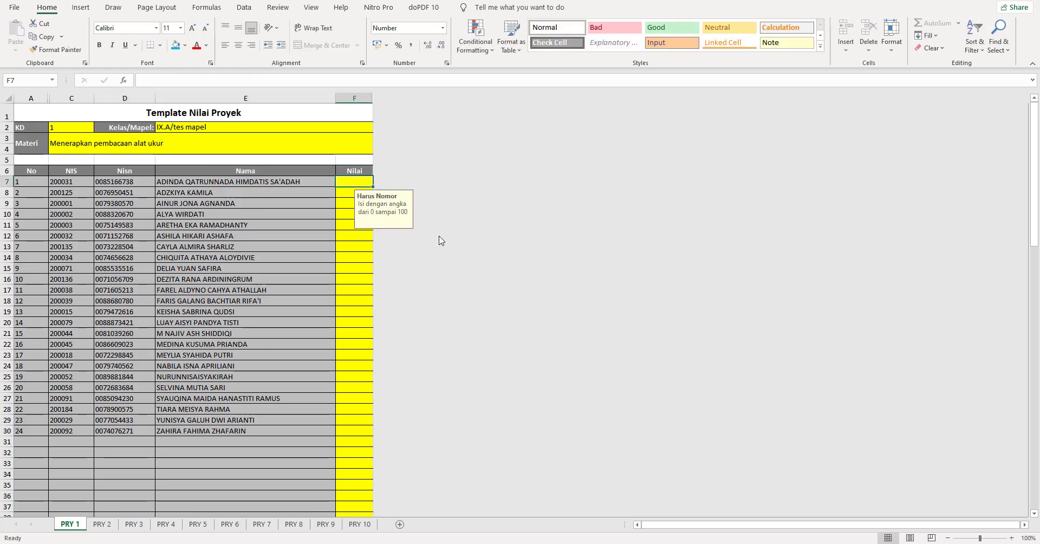
pyautogui.write('88')
pyautogui.press('Return')
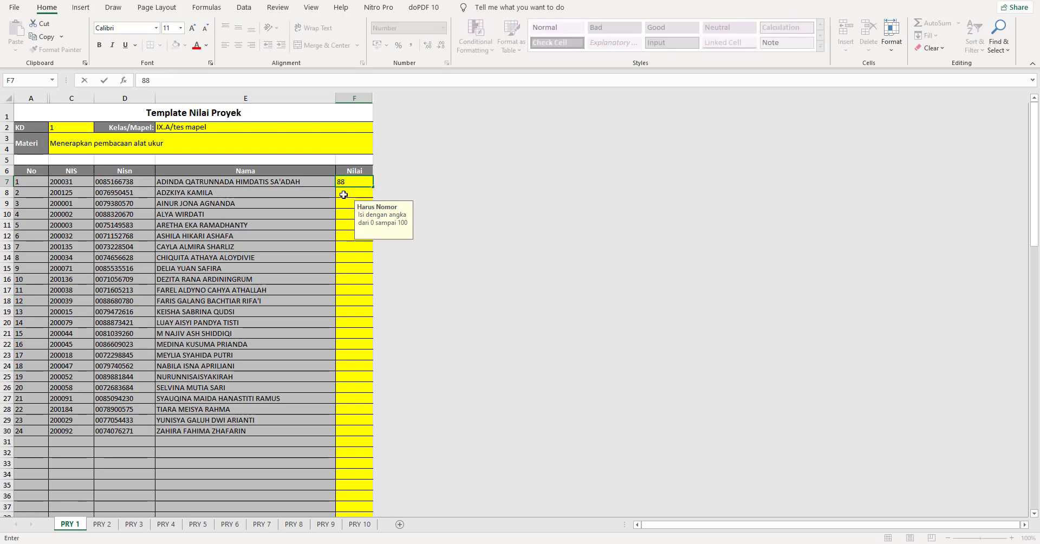
pyautogui.write('88')
pyautogui.press('Return')
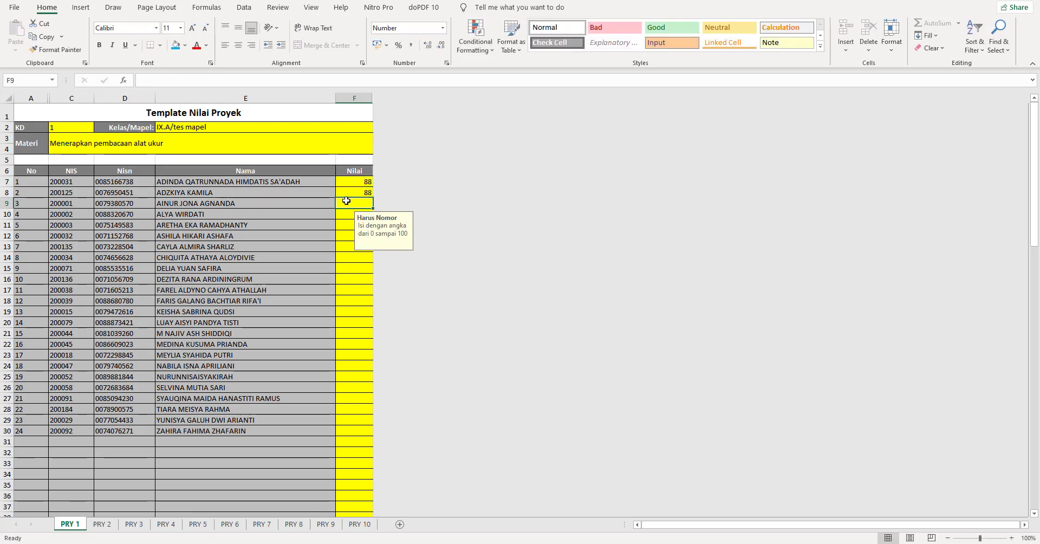
pyautogui.write('90')
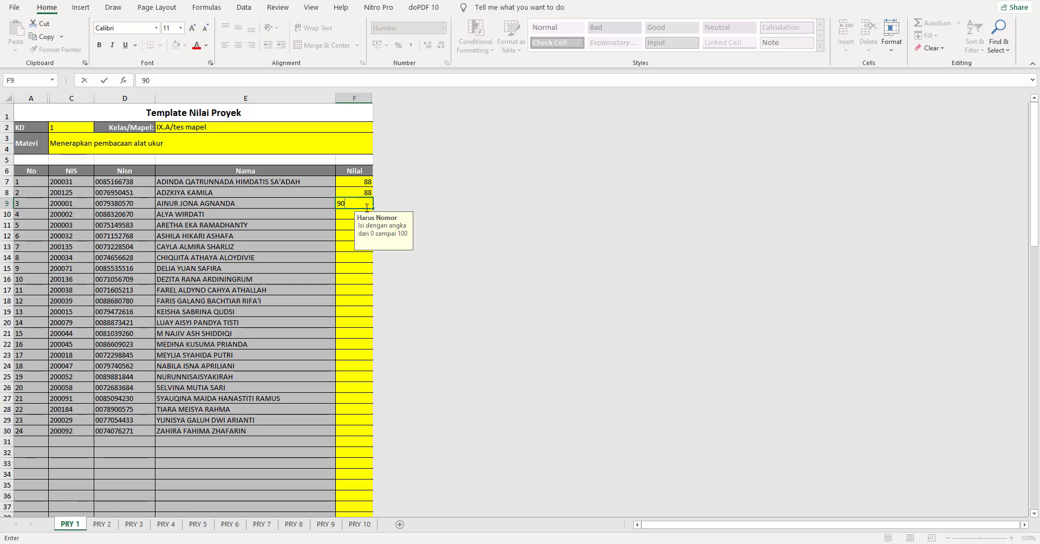
pyautogui.click(364, 204)
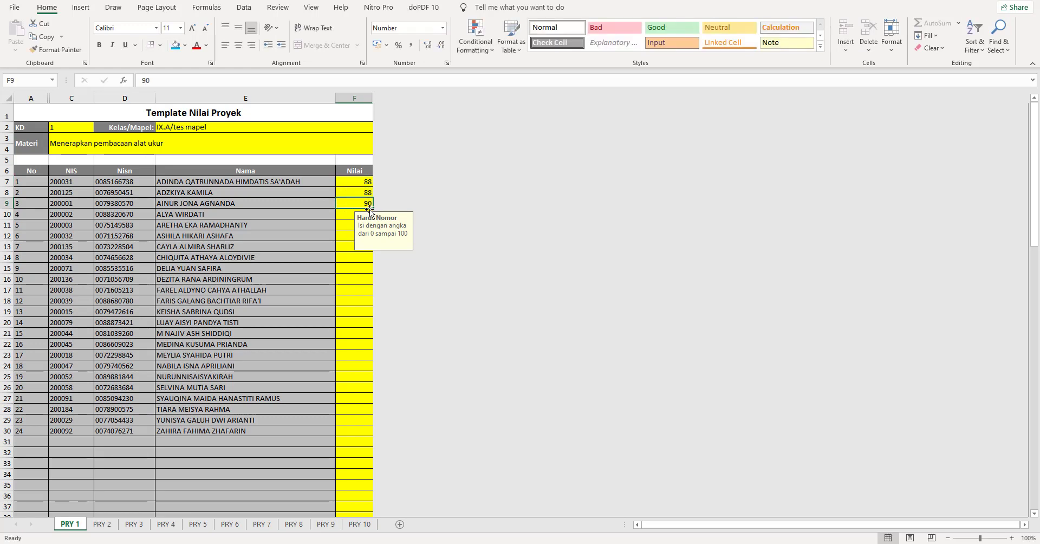
pyautogui.moveTo(373, 208); pyautogui.dragTo(357, 435)
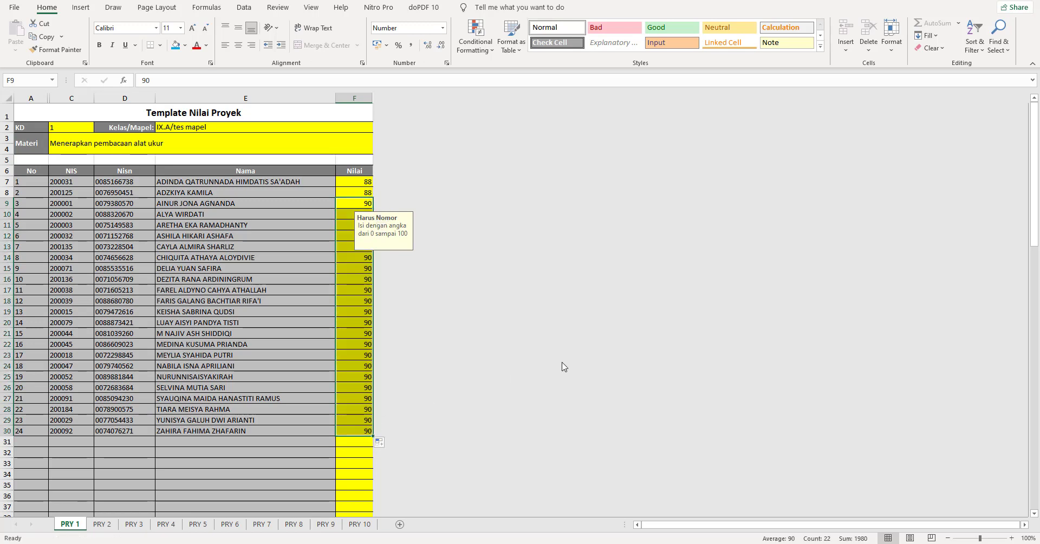
# Look at the KD and Materi fields on the PRY 2 sheet and return to PRY 1
pyautogui.click(102, 524)
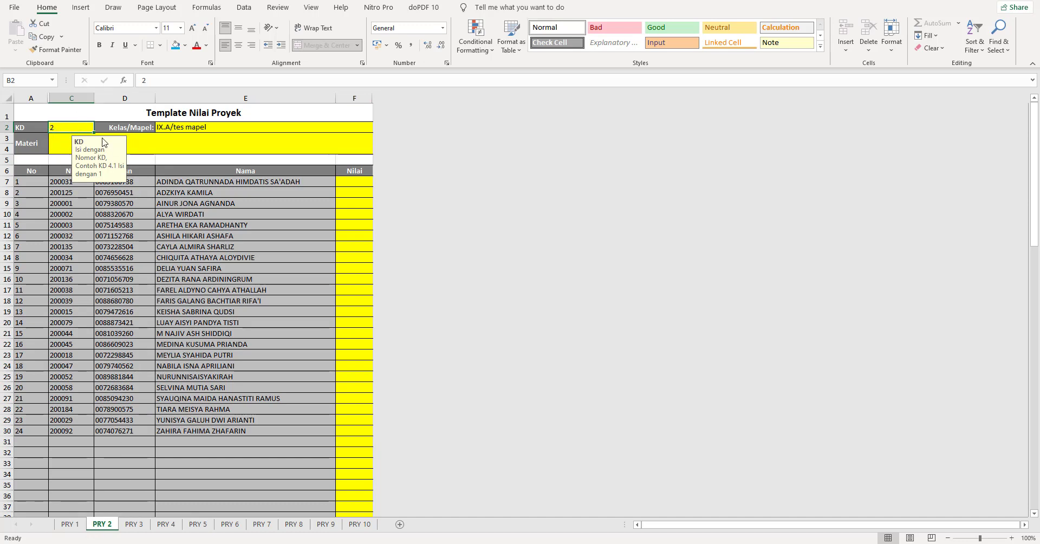
pyautogui.click(168, 144)
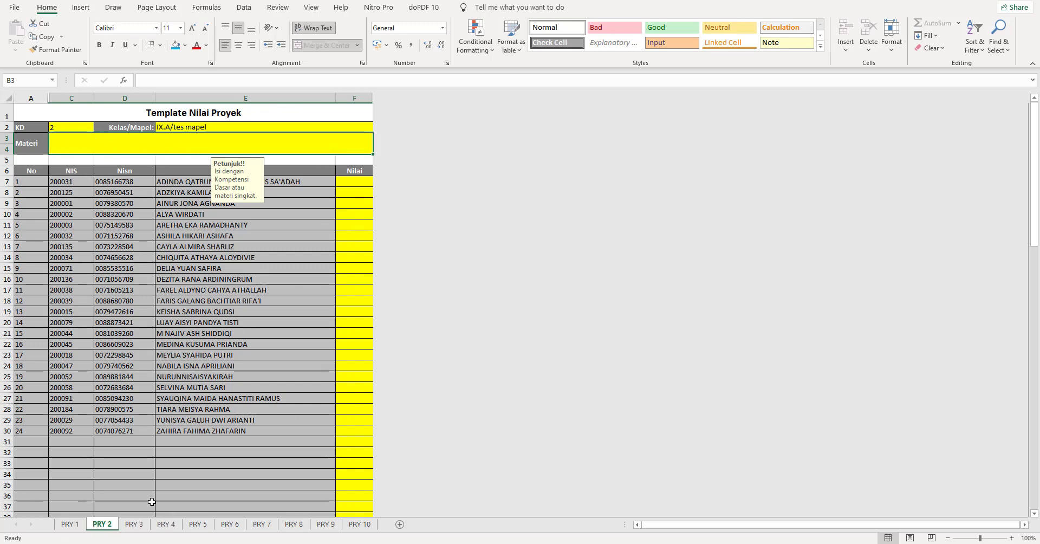
pyautogui.click(70, 524)
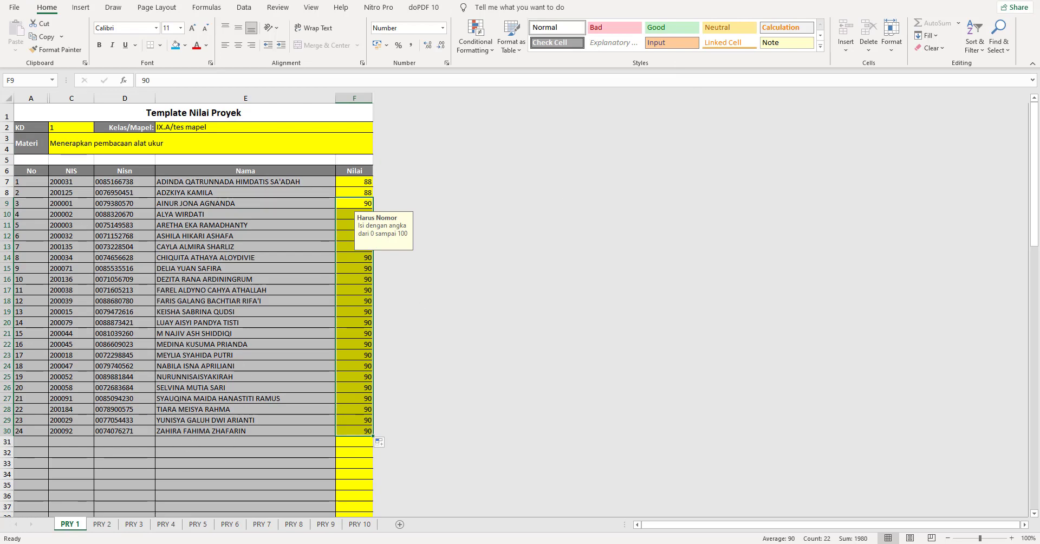
# Switch to Rapor Digital Madrasah, upload "Template Nilai Proyek-IX.A-tes mapel" from Downloads on the Nilai Proyek page, and close the upload dialog
pyautogui.click(112, 501)
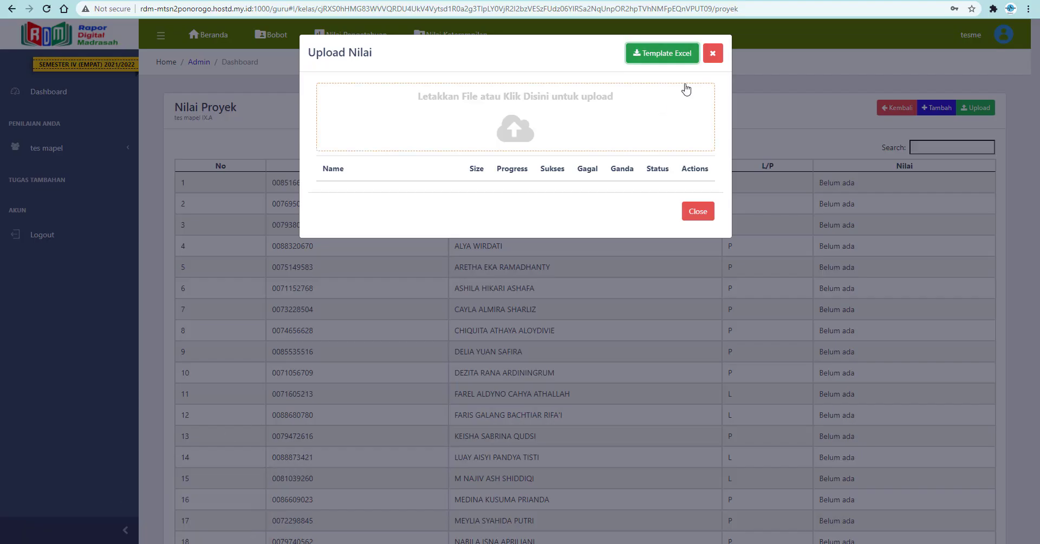
pyautogui.click(713, 53)
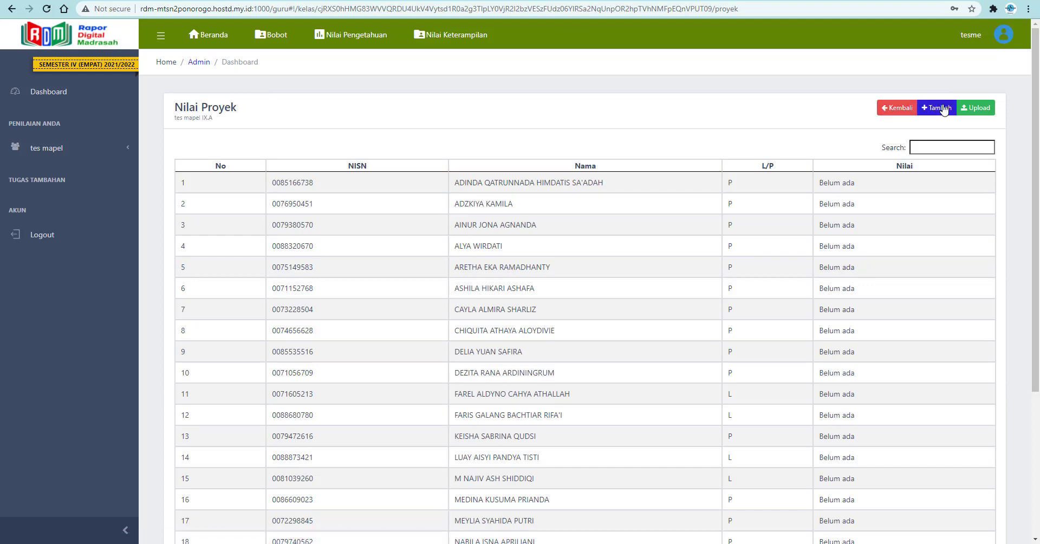
pyautogui.click(972, 110)
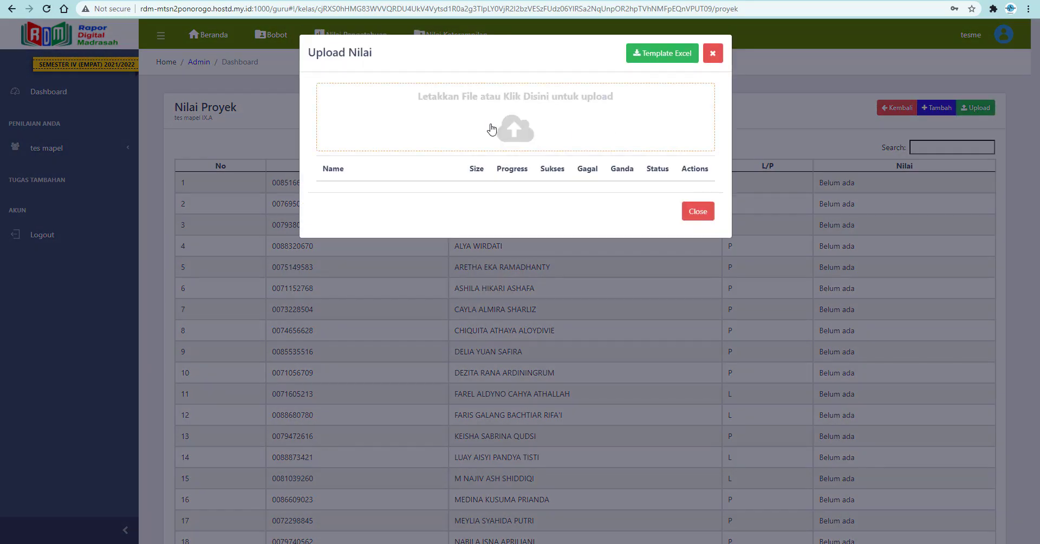
pyautogui.click(492, 129)
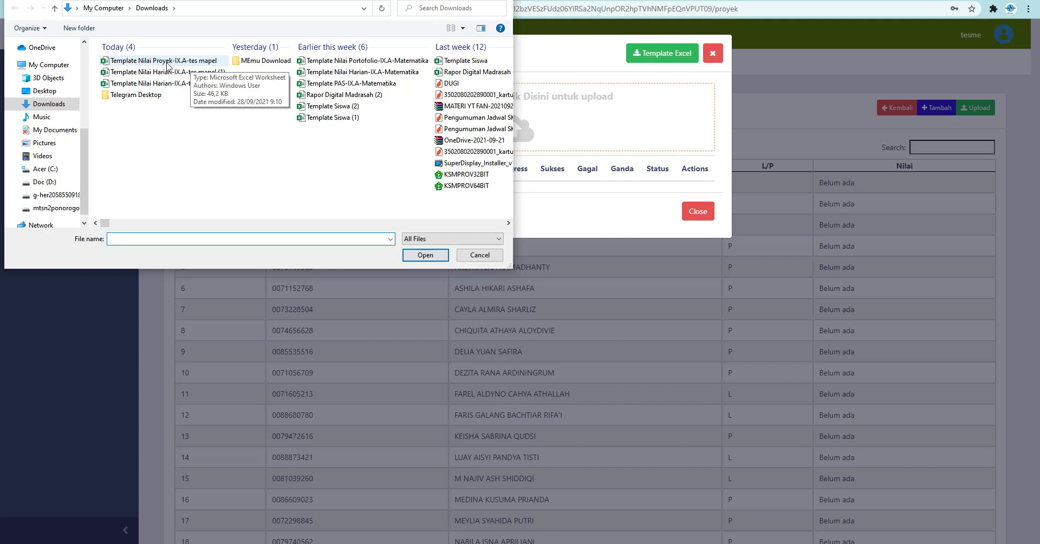
pyautogui.doubleClick(205, 62)
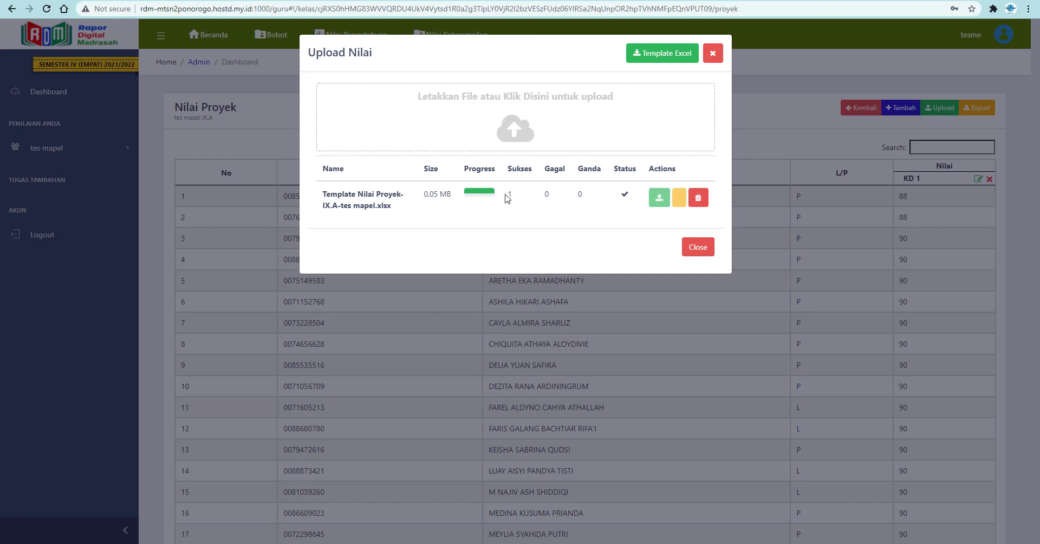
pyautogui.click(696, 247)
# Check the uploaded KD 1 project scores and go back to the Nilai Keterampilan recap
pyautogui.scroll(-6, 958, 238)
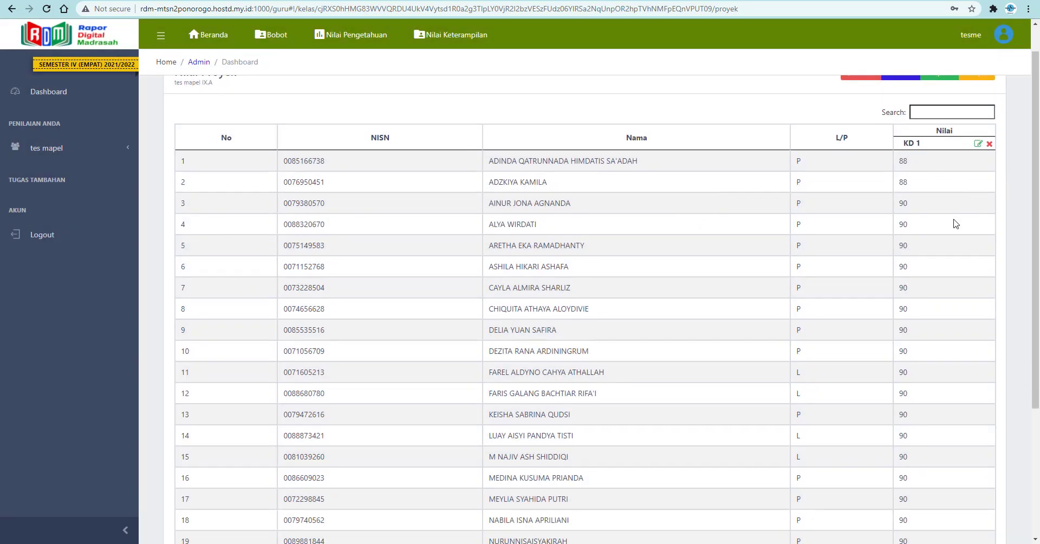
pyautogui.scroll(6, 968, 341)
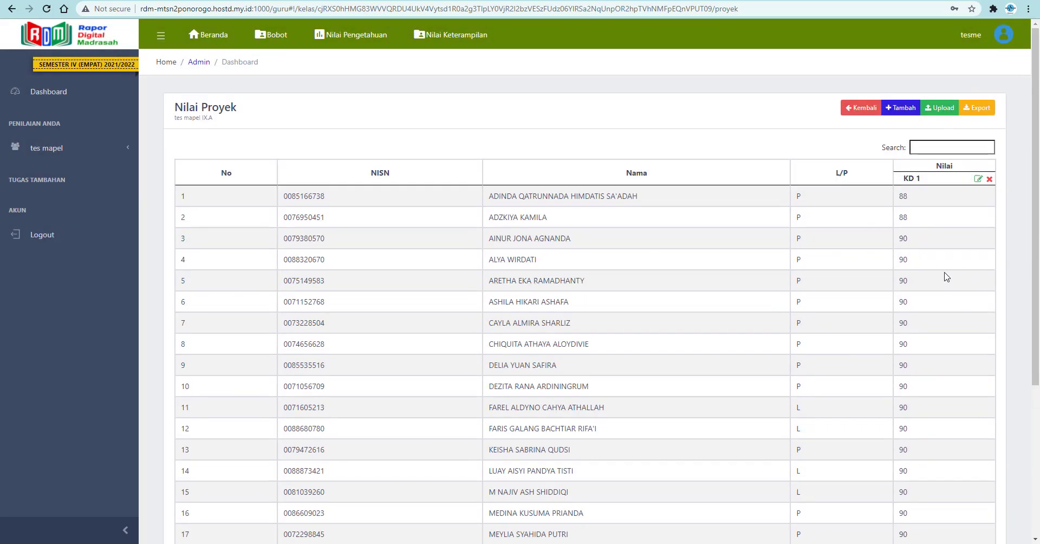
pyautogui.click(862, 107)
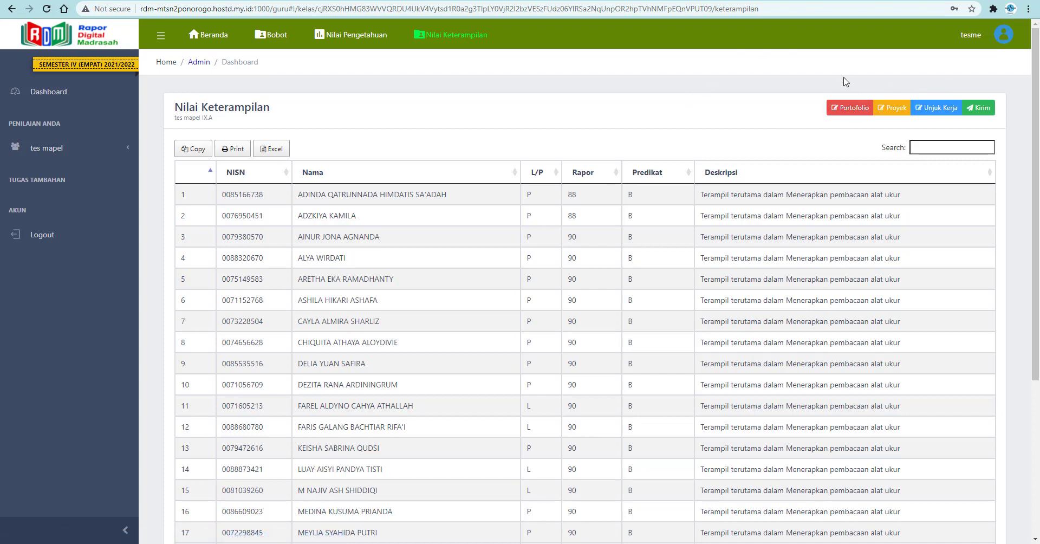
# Download the Excel template for Nilai Portofolio from its Upload Nilai dialog and open it in Excel
pyautogui.click(848, 110)
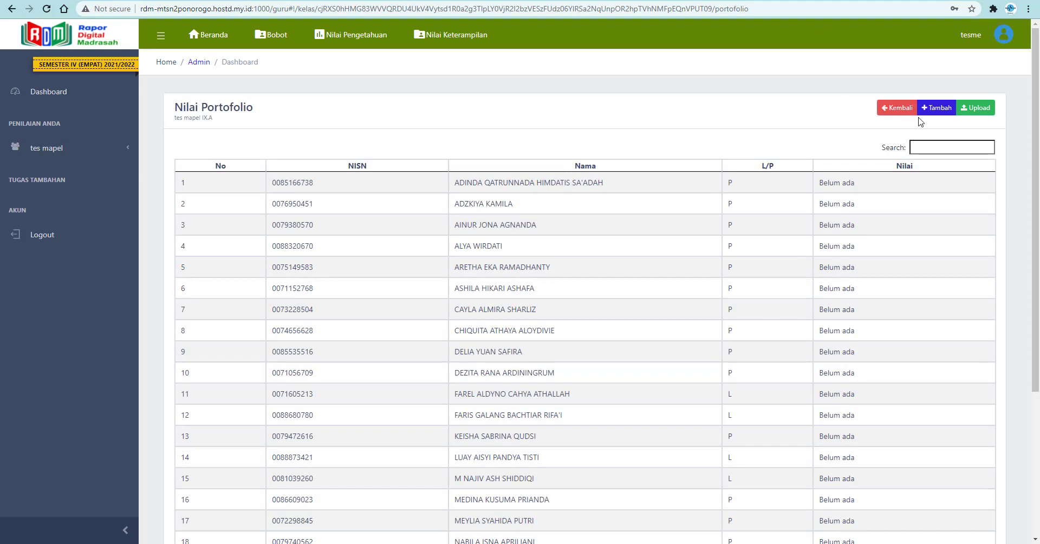
pyautogui.click(978, 108)
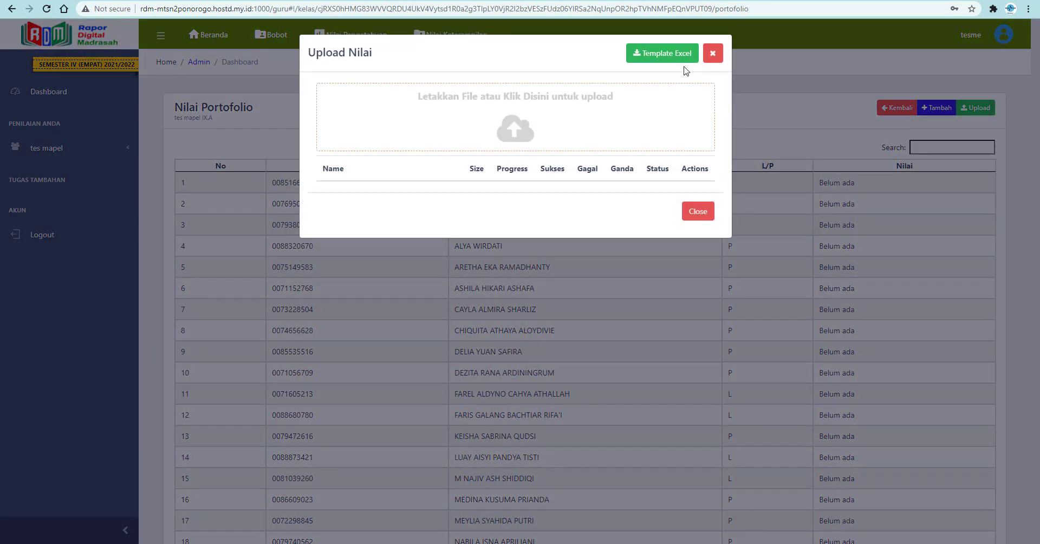
pyautogui.click(673, 55)
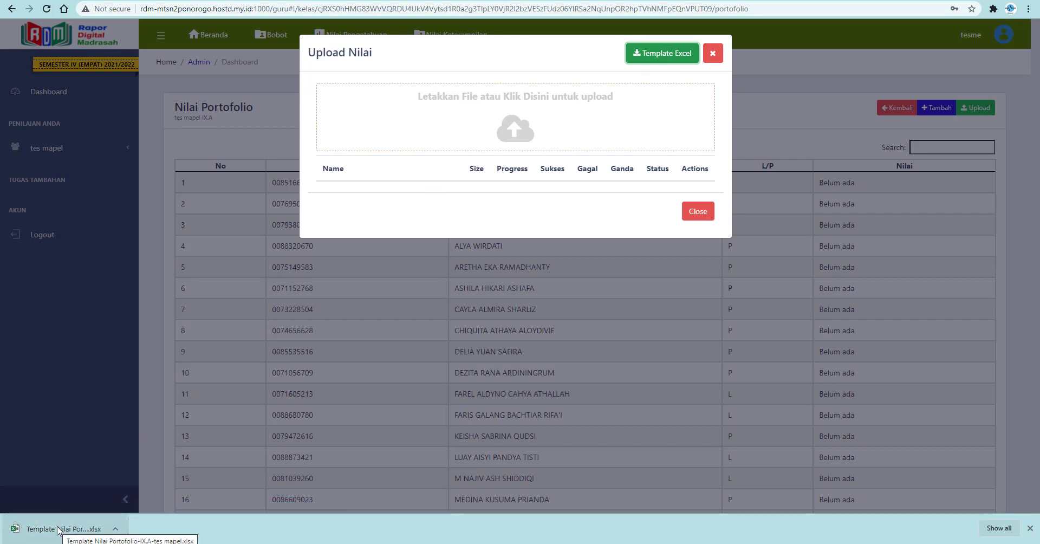
pyautogui.click(58, 529)
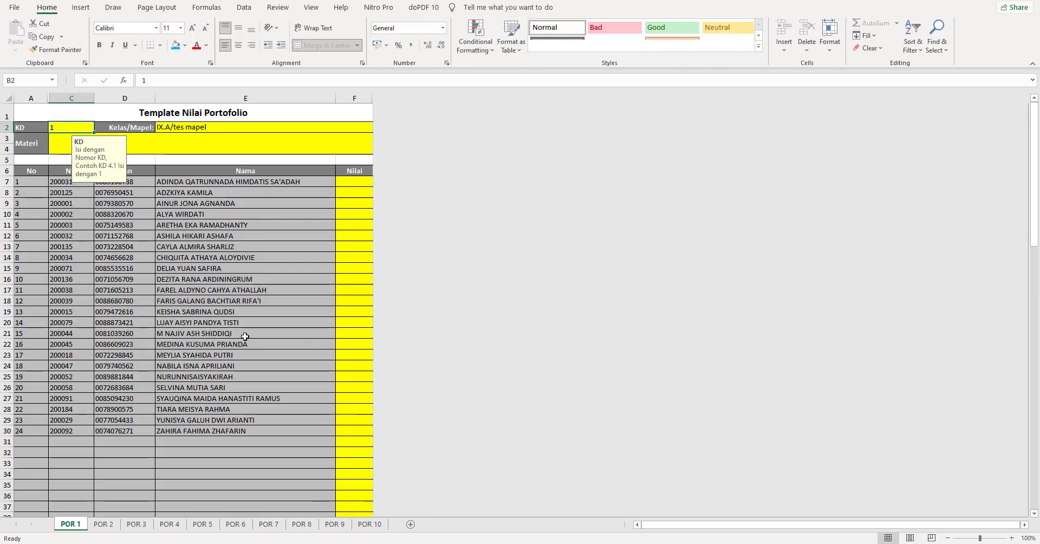
# Look at the Materi field on the POR 1 sheet, then switch to the browser and leave the Nilai Portofolio upload dialog and page
pyautogui.click(180, 139)
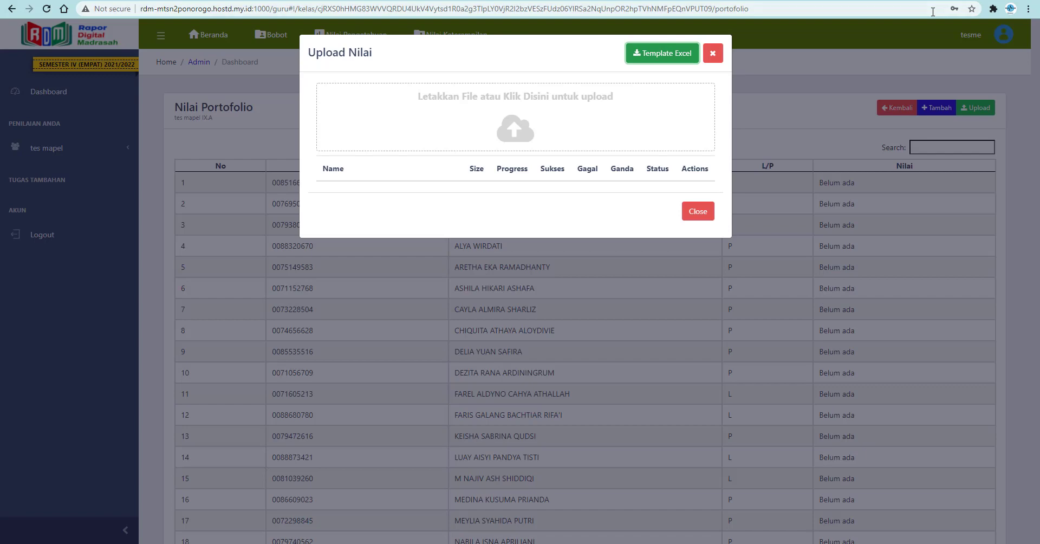
pyautogui.click(712, 54)
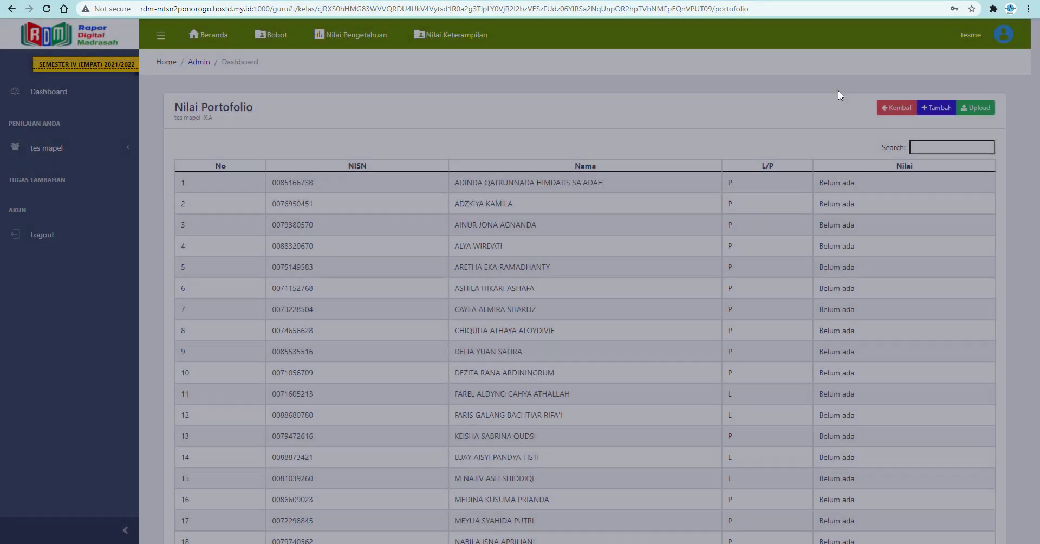
pyautogui.click(893, 109)
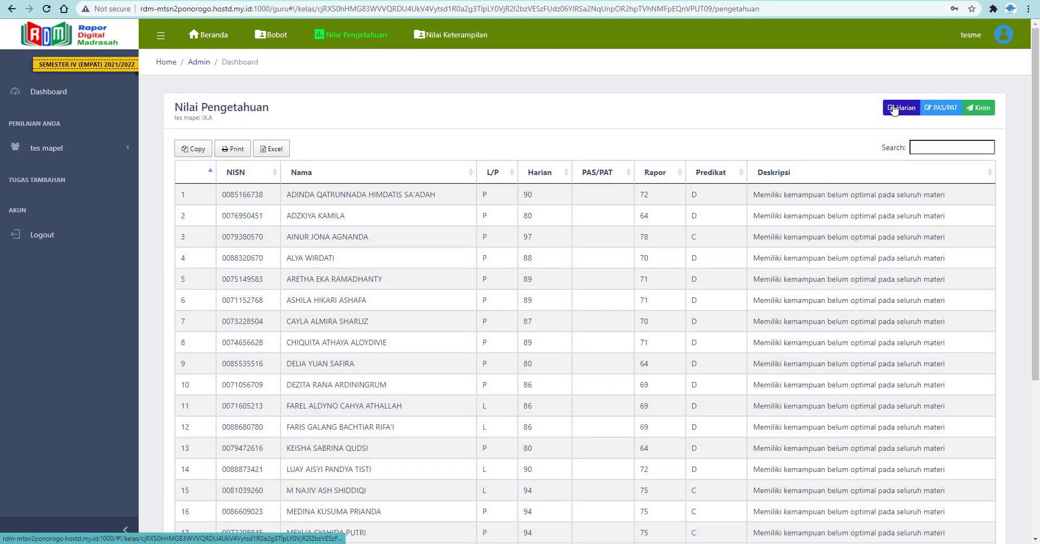
# Download the Excel template for Nilai PAS/PAT from its Upload Nilai dialog and open it in Excel
pyautogui.click(945, 108)
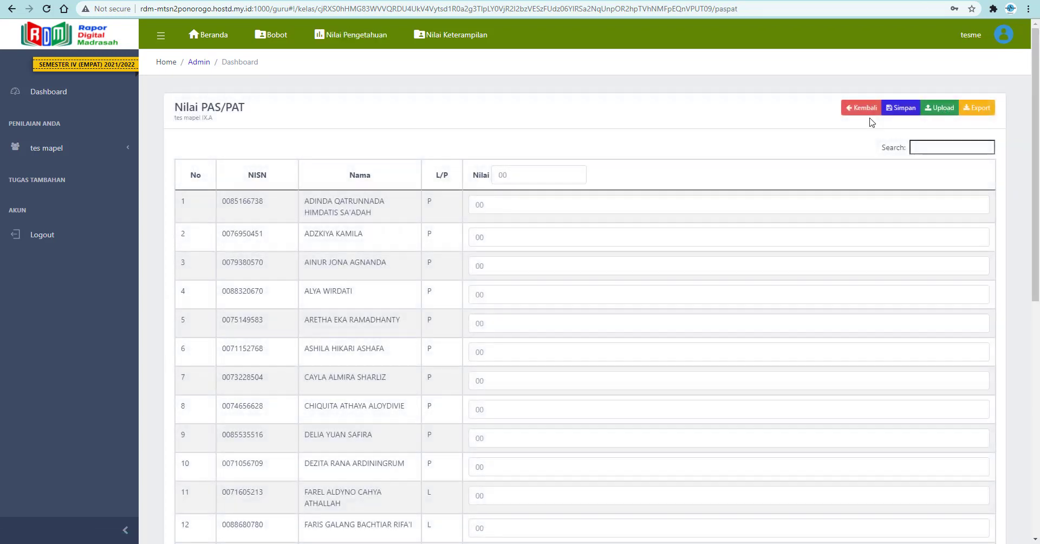
pyautogui.click(942, 111)
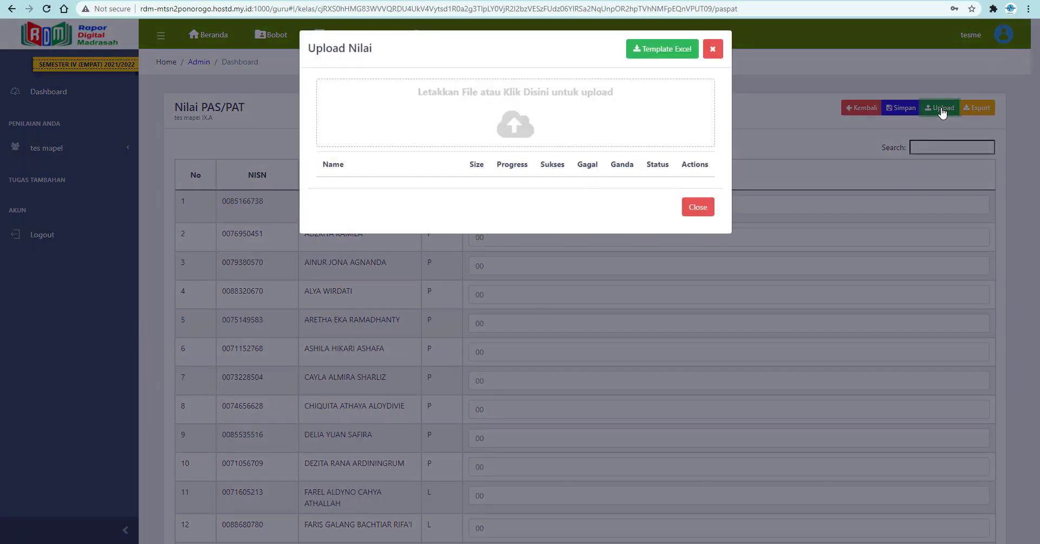
pyautogui.click(676, 56)
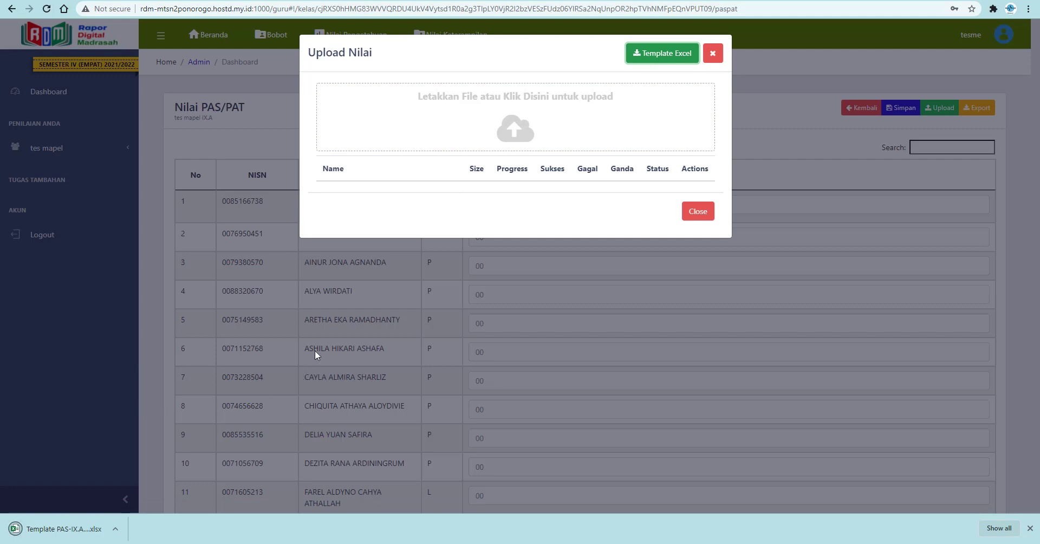
pyautogui.click(69, 530)
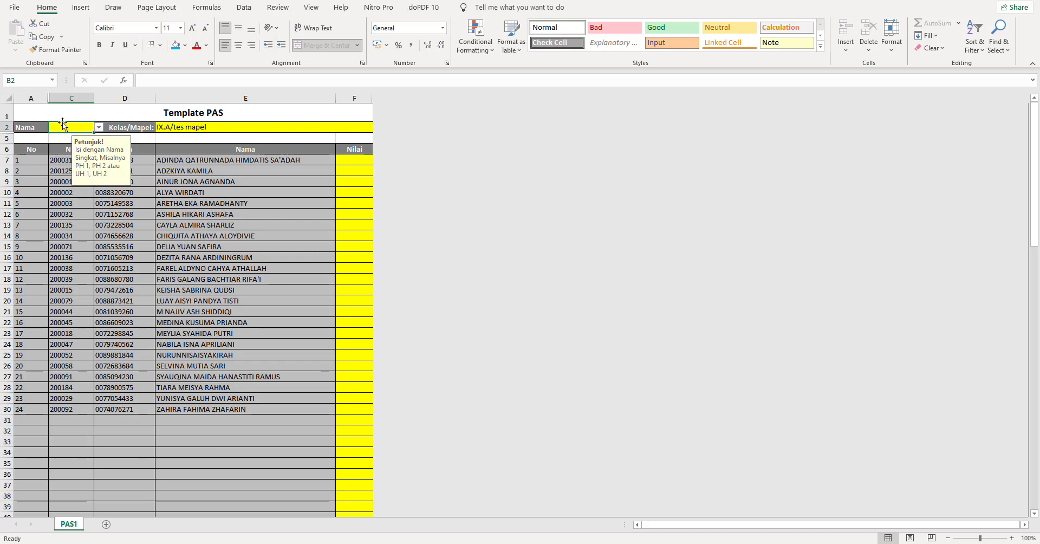
# Set Nama to PAS1 and fill the Nilai column with 90, 91 and 92 from F7, copying 92 down to row 30
pyautogui.click(99, 127)
pyautogui.click(87, 136)
pyautogui.click(355, 160)
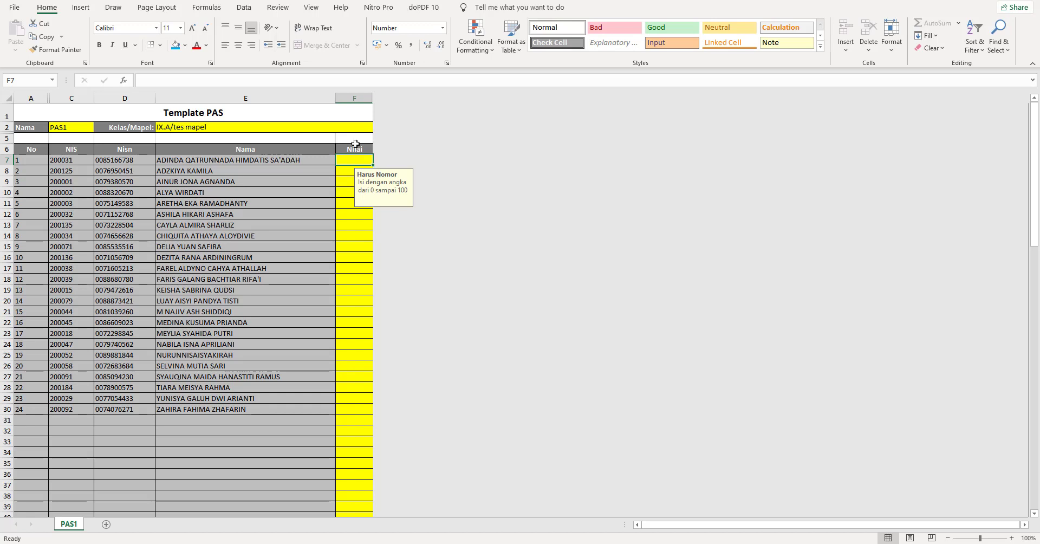
pyautogui.write('90')
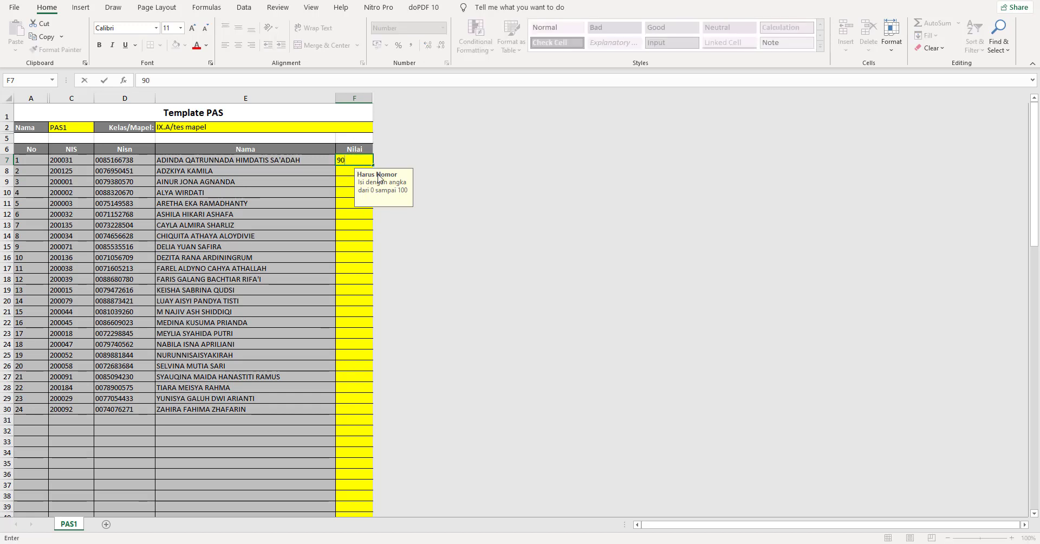
pyautogui.press('Return')
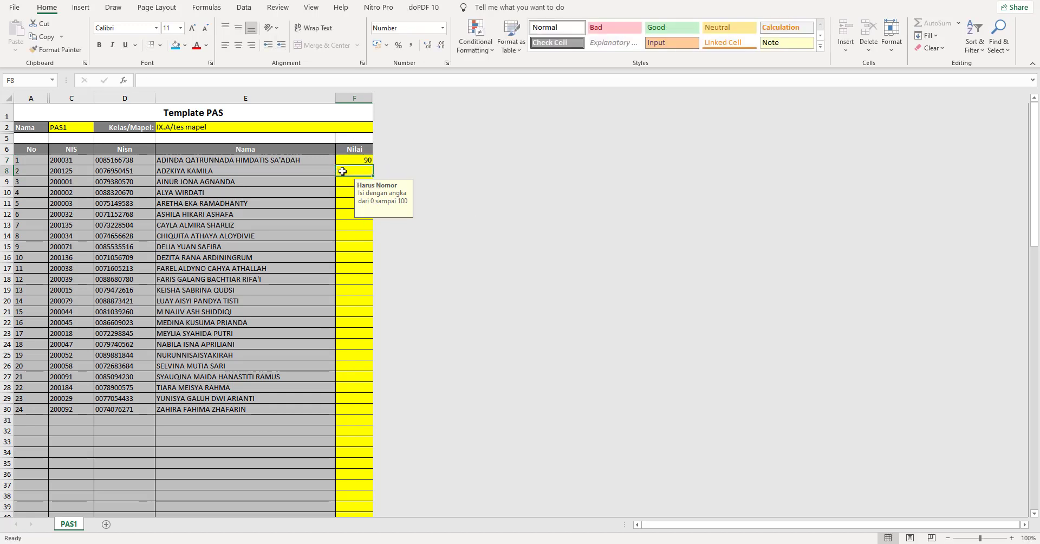
pyautogui.write('91')
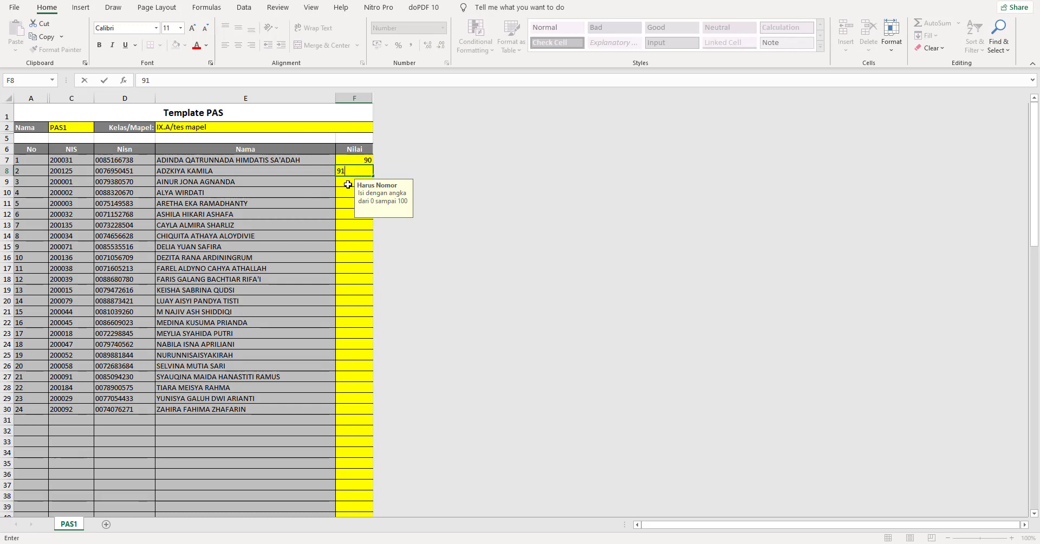
pyautogui.press('Return')
pyautogui.write('92')
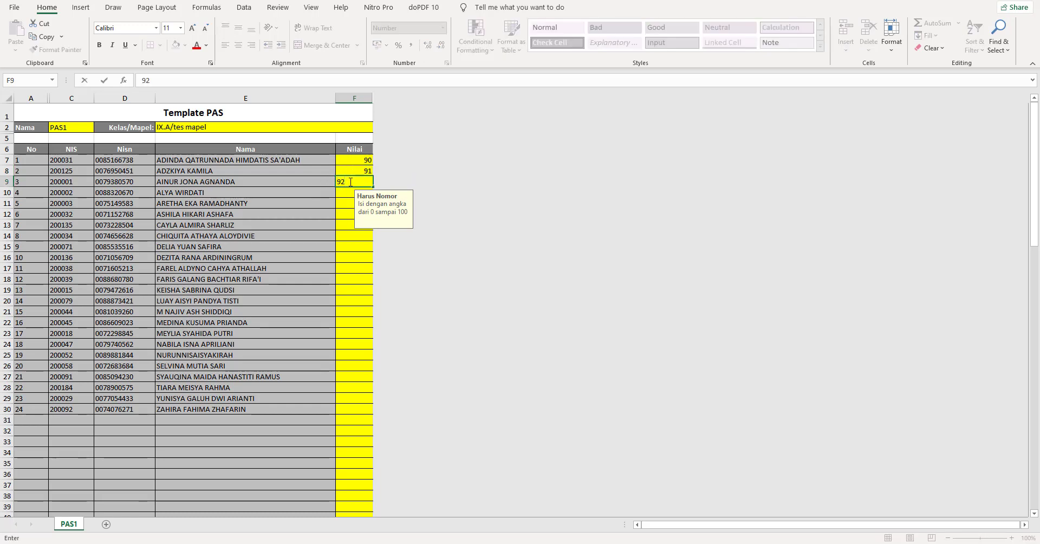
pyautogui.hotkey('ctrl', 'Return')
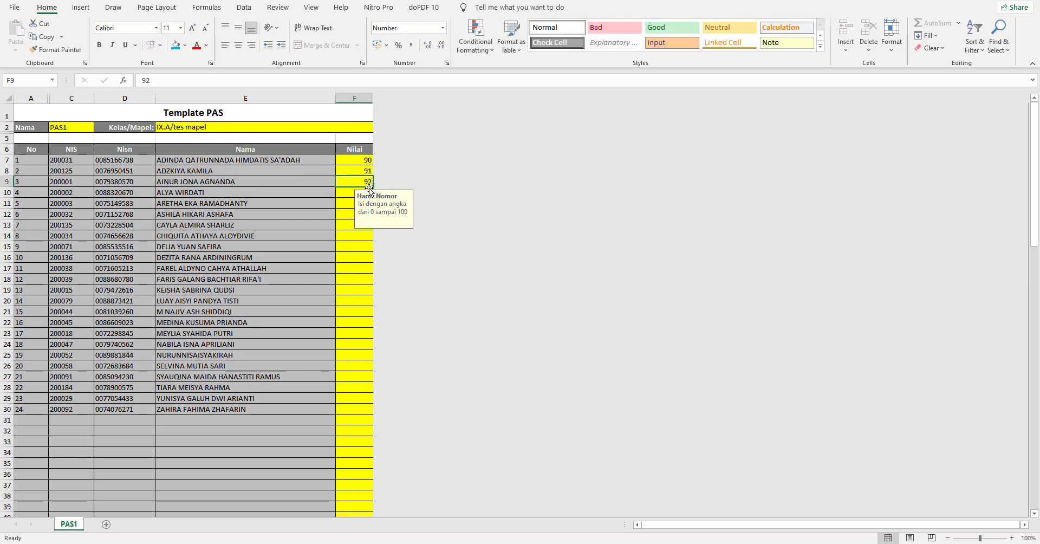
pyautogui.moveTo(371, 185); pyautogui.dragTo(359, 414)
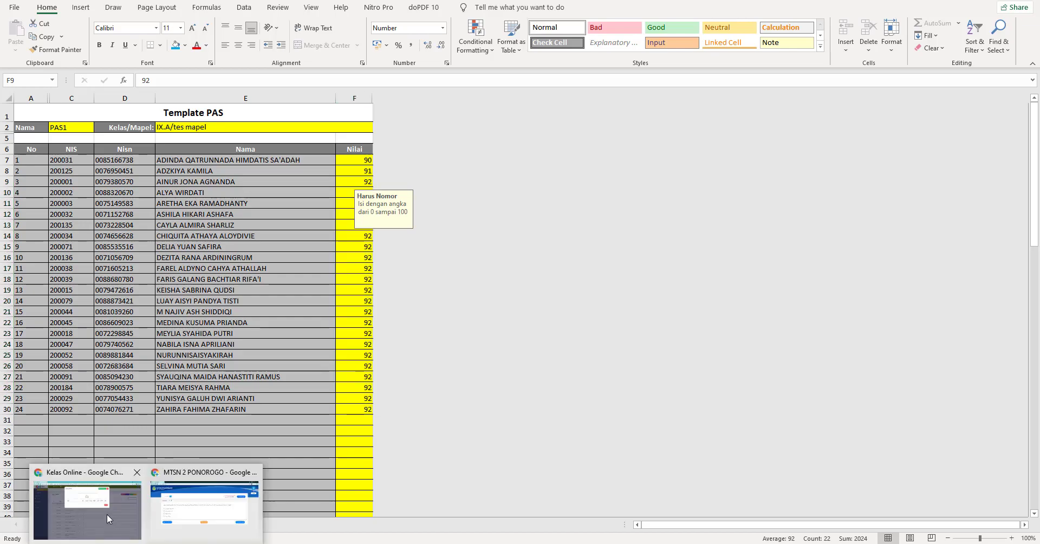
# Switch to Rapor Digital Madrasah, upload "Template PAS-IX.A-tes mapel" from Downloads on the Nilai PAS/PAT page, save the scores and return to Nilai Pengetahuan
pyautogui.click(203, 504)
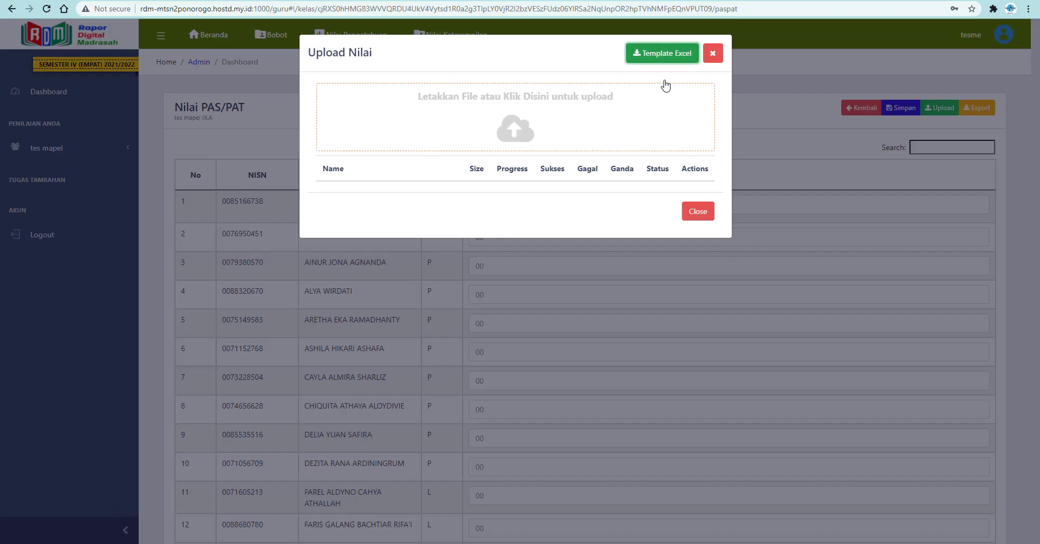
pyautogui.click(713, 53)
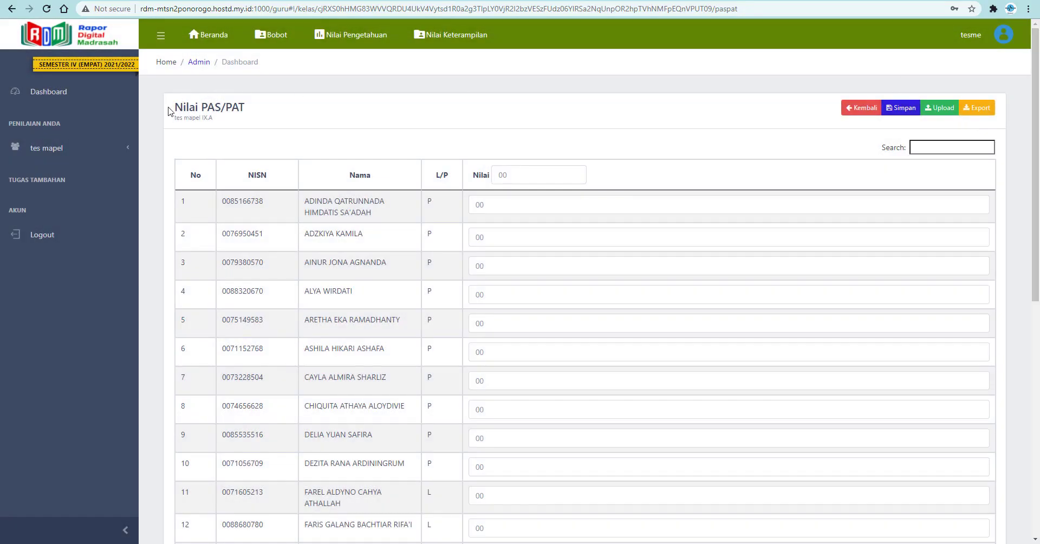
pyautogui.moveTo(168, 111); pyautogui.dragTo(278, 120)
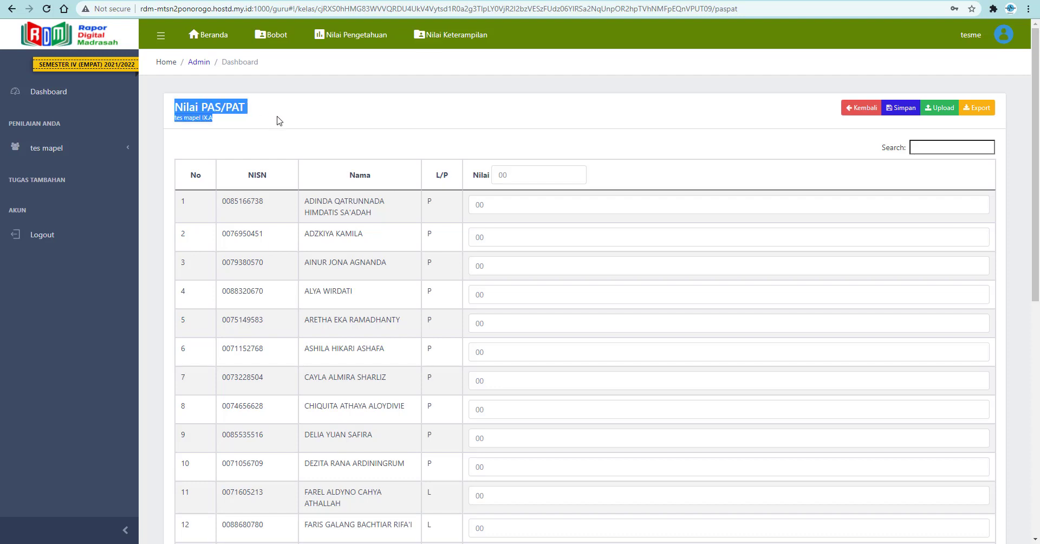
pyautogui.click(940, 108)
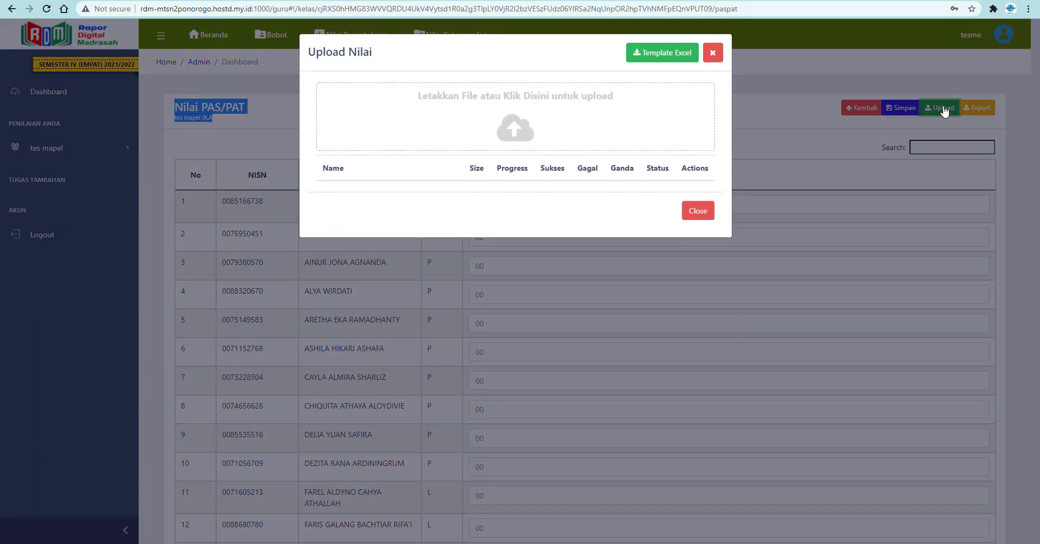
pyautogui.click(512, 125)
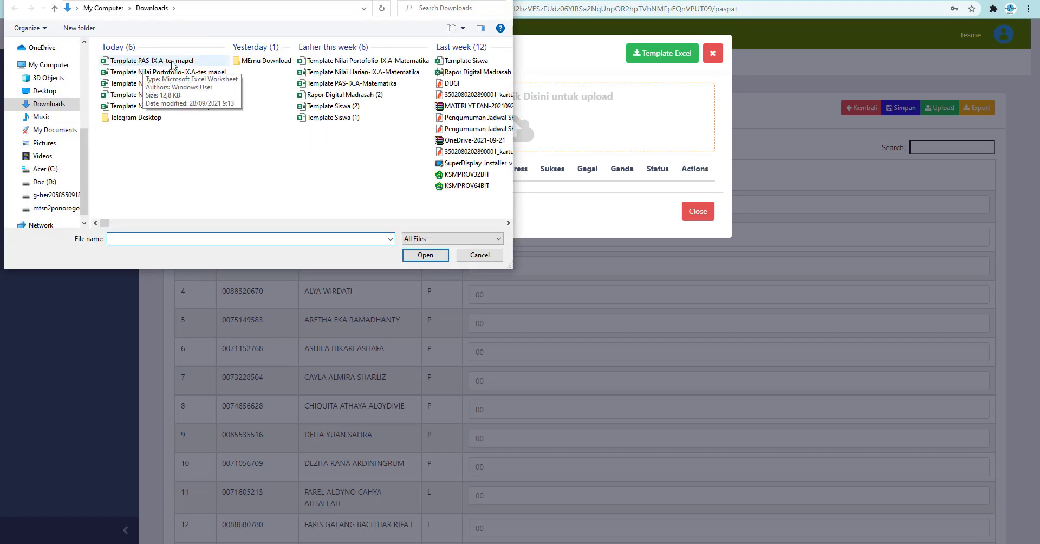
pyautogui.doubleClick(173, 63)
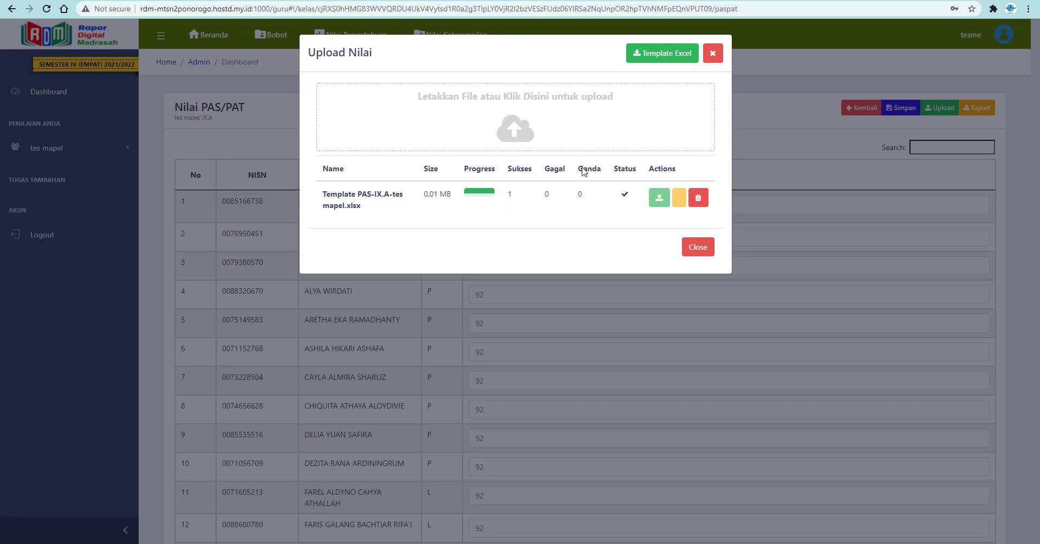
pyautogui.click(700, 249)
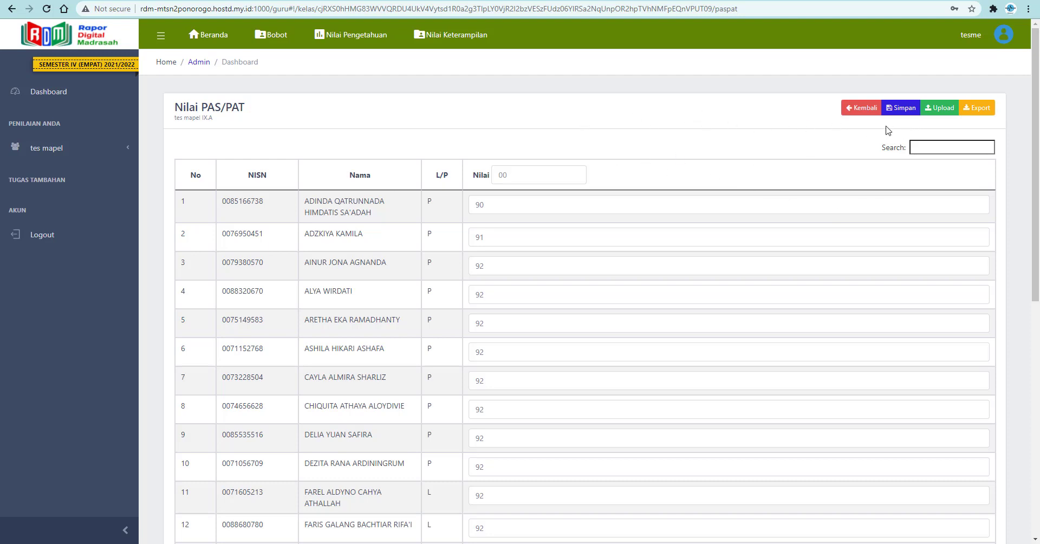
pyautogui.click(901, 108)
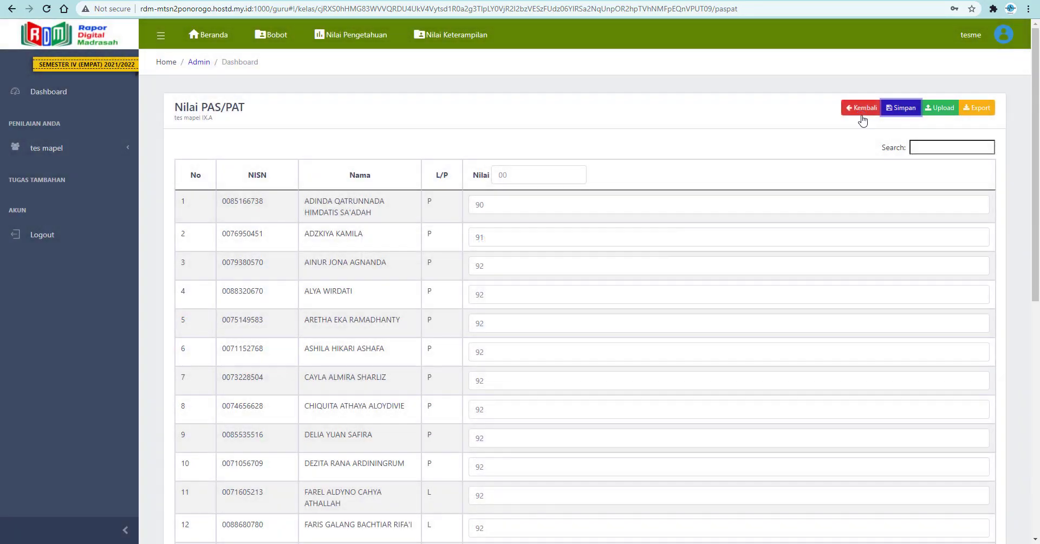
pyautogui.click(864, 111)
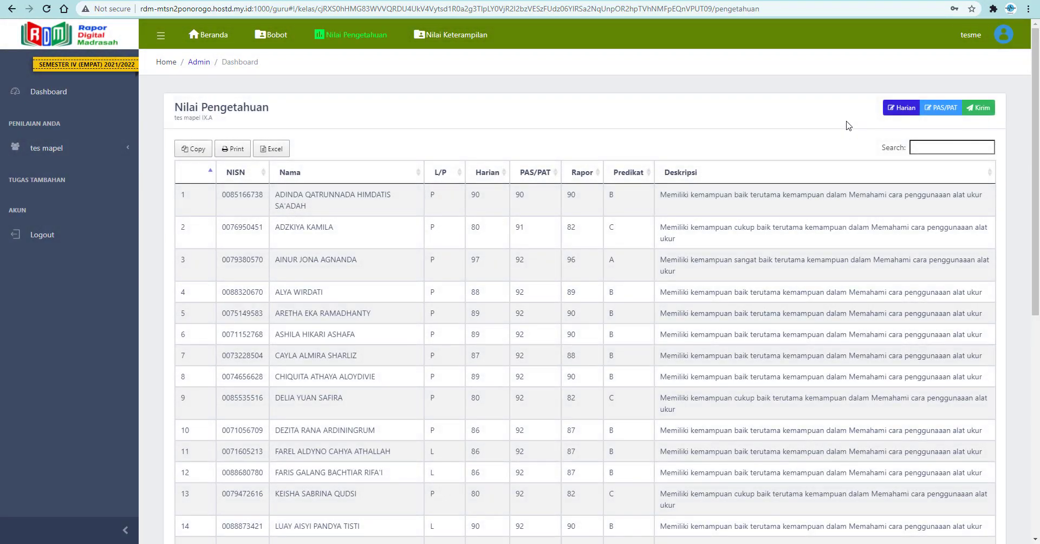
# Check the Nilai Harian scores and the first student's PAS/PAT, Rapor, Predikat and Deskripsi entries in the Nilai Pengetahuan recap
pyautogui.click(903, 109)
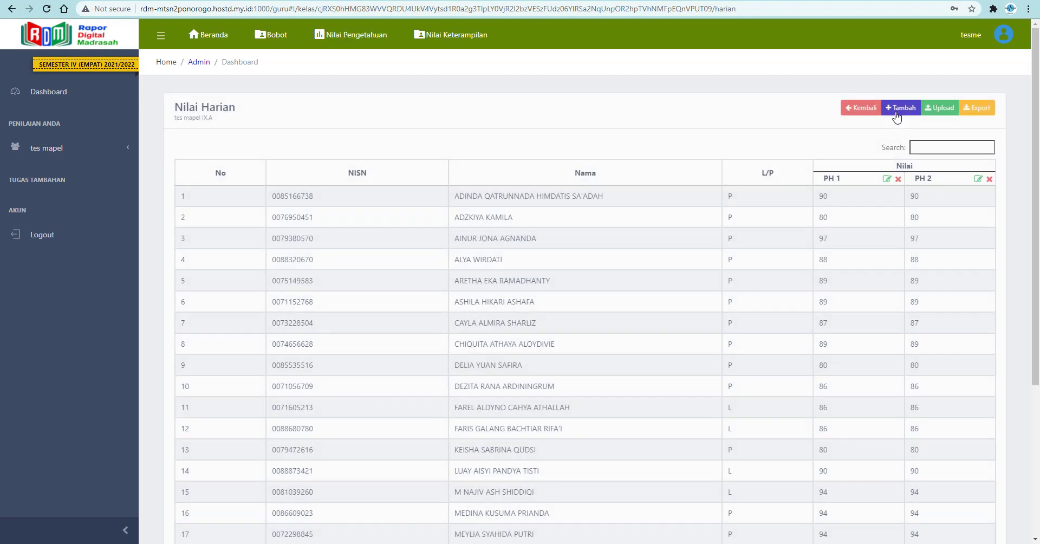
pyautogui.click(866, 110)
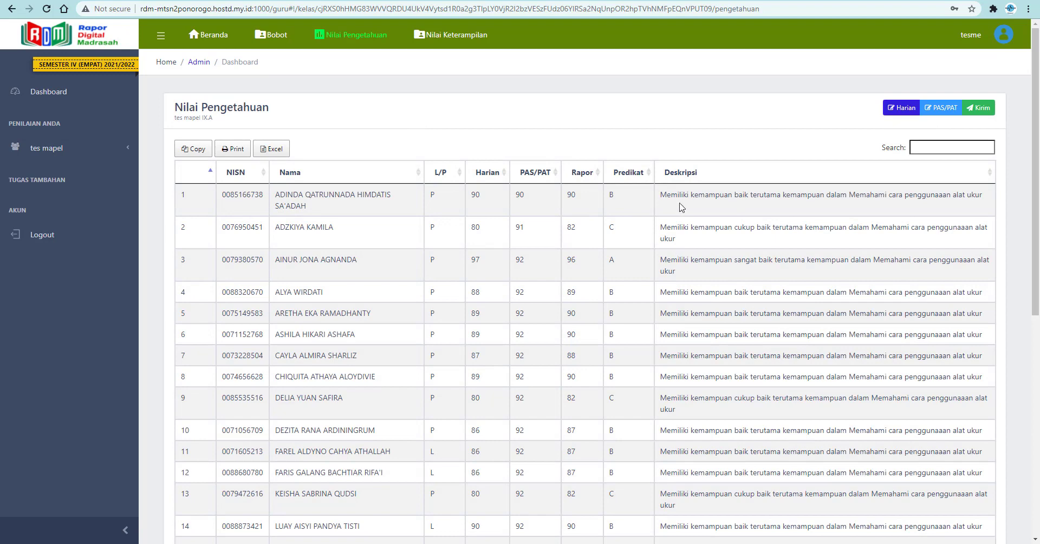
pyautogui.scroll(-3, 681, 207)
pyautogui.scroll(4, 555, 226)
pyautogui.moveTo(568, 198); pyautogui.dragTo(590, 197)
pyautogui.doubleClick(612, 196)
pyautogui.moveTo(501, 197); pyautogui.dragTo(981, 199)
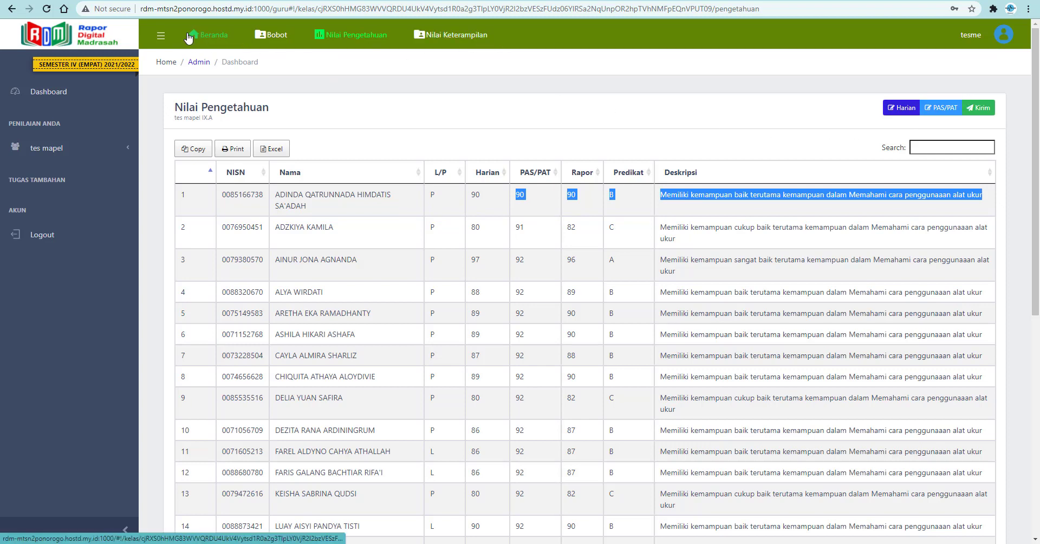
# Look over the class IX.A details and student list on Beranda, then check Status Nilai on the Dashboard
pyautogui.click(206, 36)
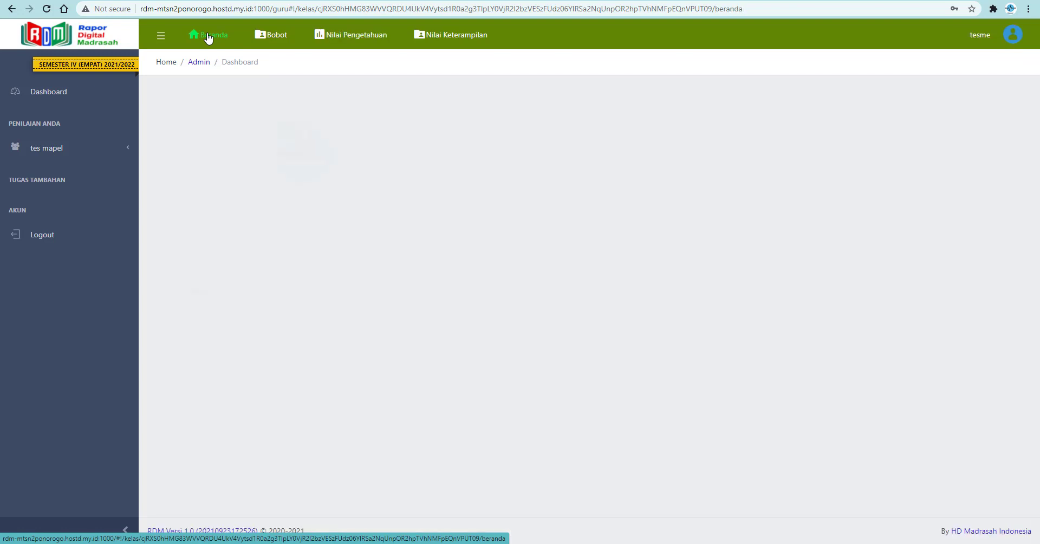
pyautogui.scroll(-1, 673, 225)
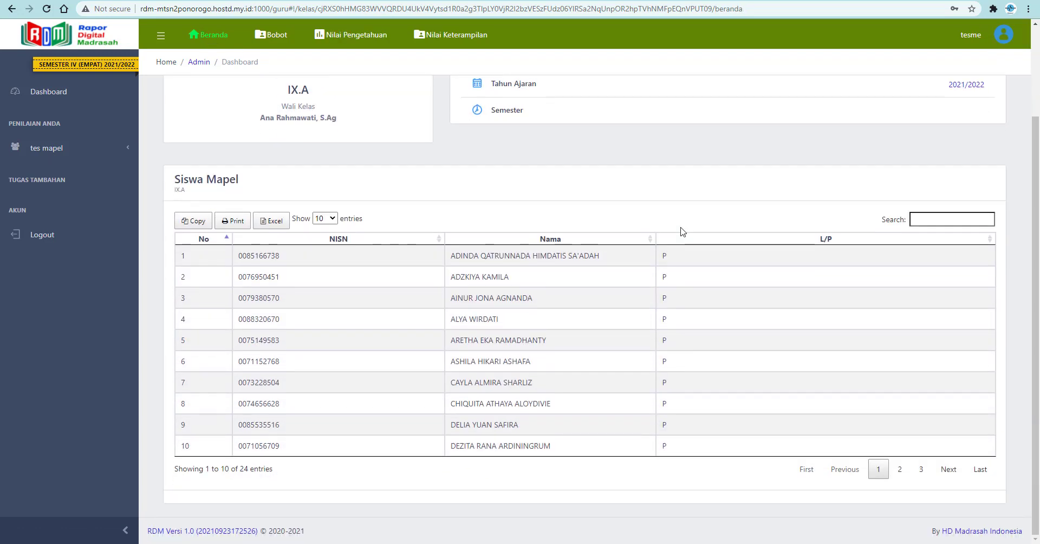
pyautogui.scroll(1, 497, 219)
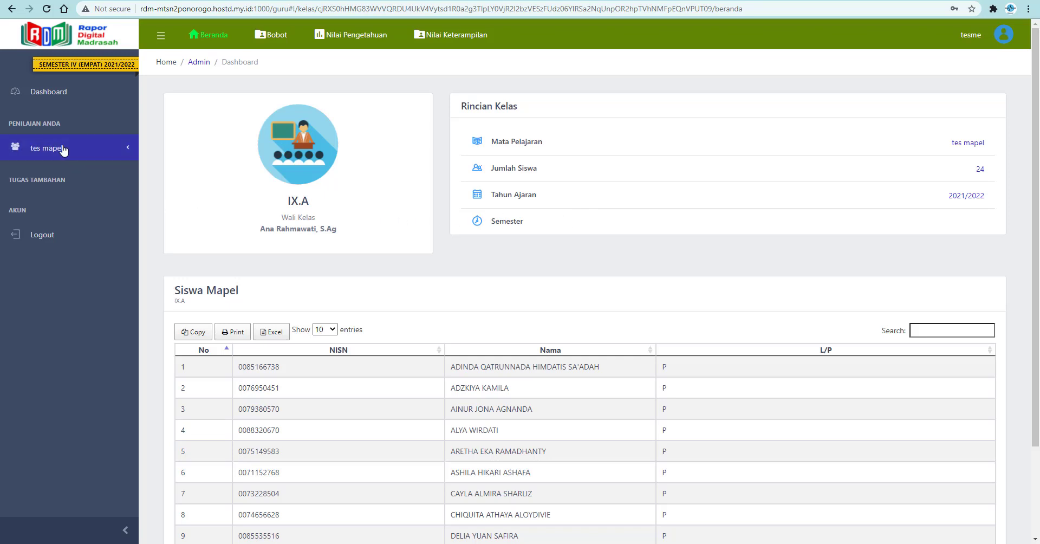
pyautogui.click(47, 102)
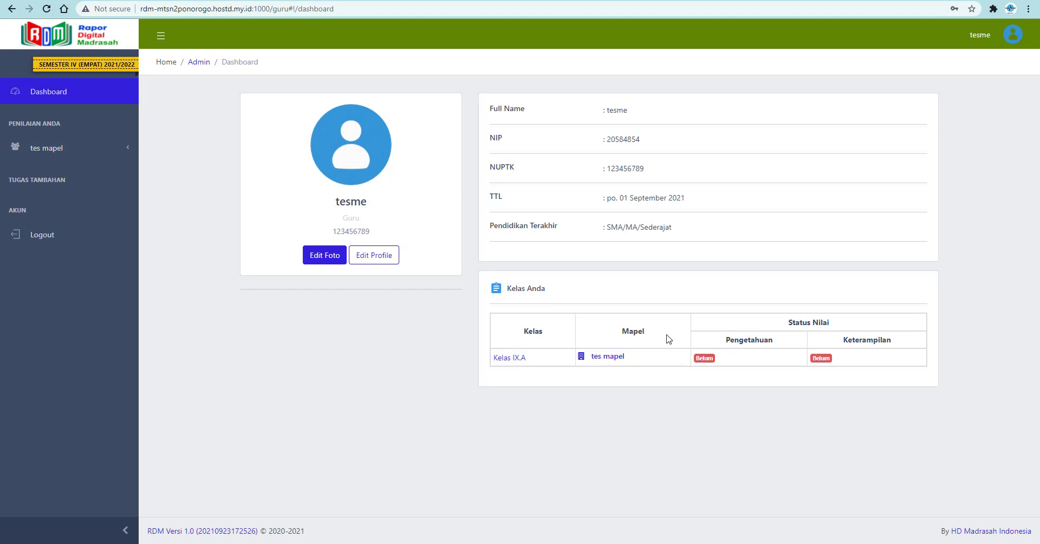
# Open tes mapel of class IX.A and send both the Nilai Pengetahuan and the Nilai Keterampilan scores
pyautogui.click(609, 357)
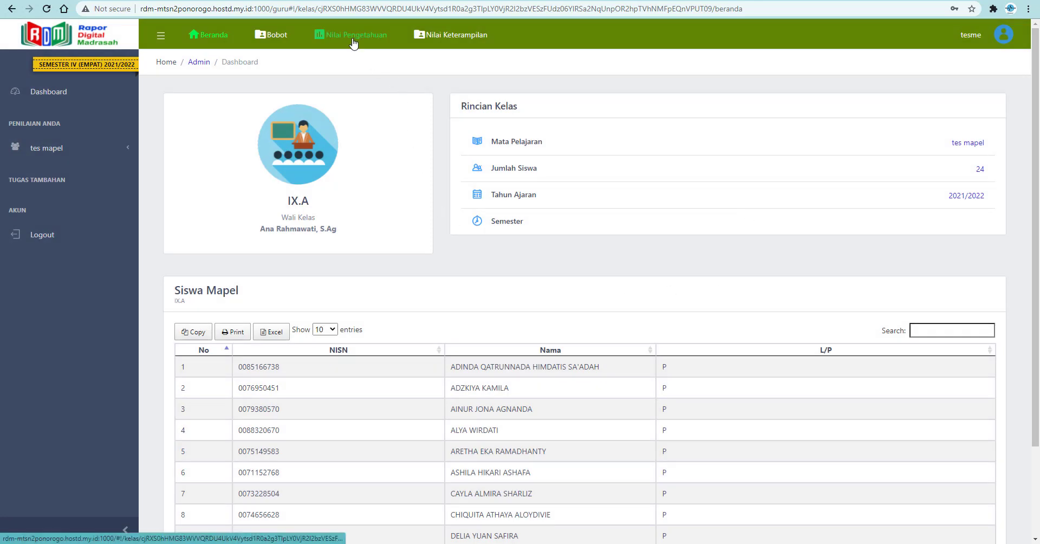
pyautogui.click(355, 37)
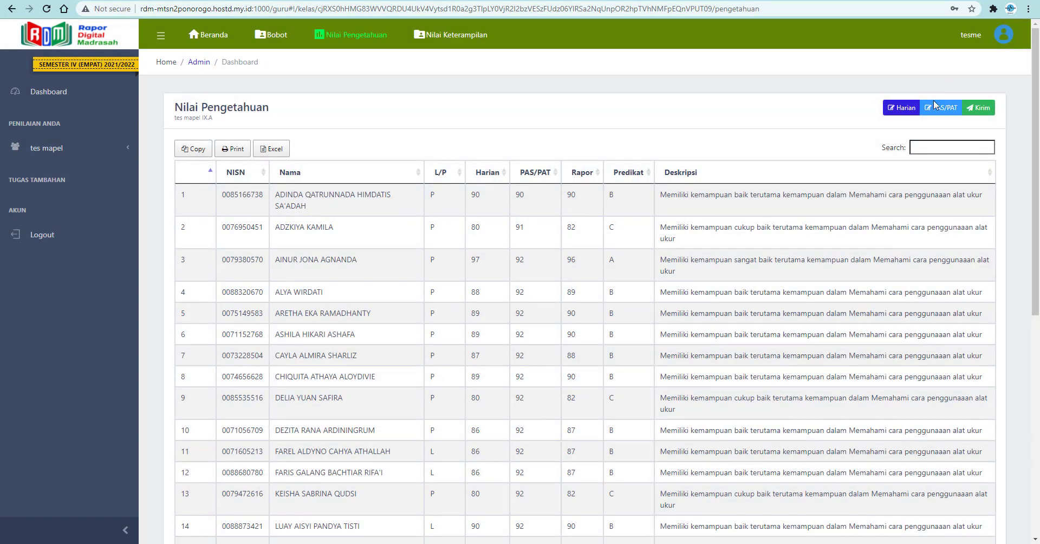
pyautogui.click(980, 109)
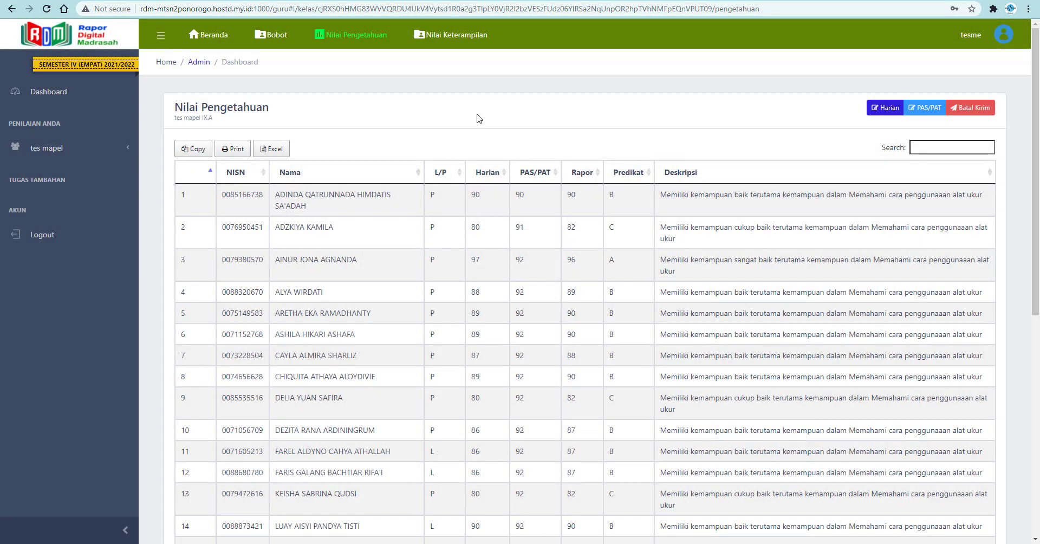
pyautogui.click(463, 35)
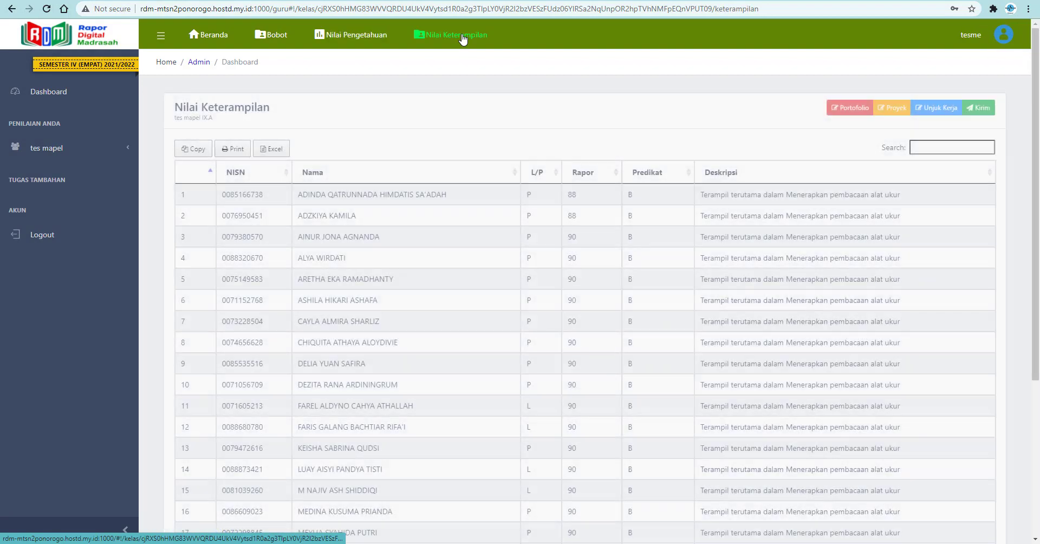
pyautogui.click(977, 112)
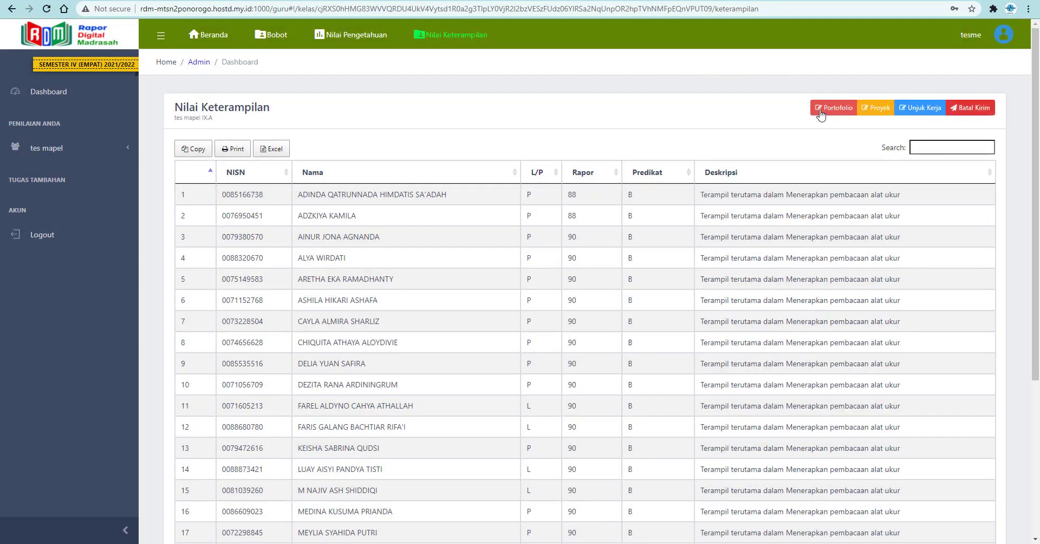
# Check Status Nilai for class IX.A on the Dashboard, then view the Bobot page of tes mapel
pyautogui.click(48, 93)
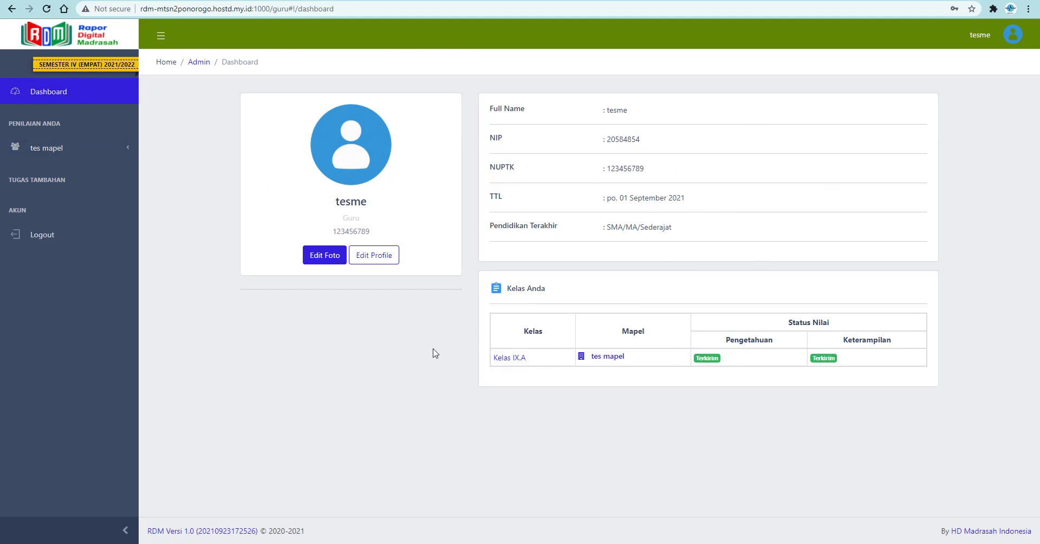
pyautogui.click(609, 358)
pyautogui.click(273, 34)
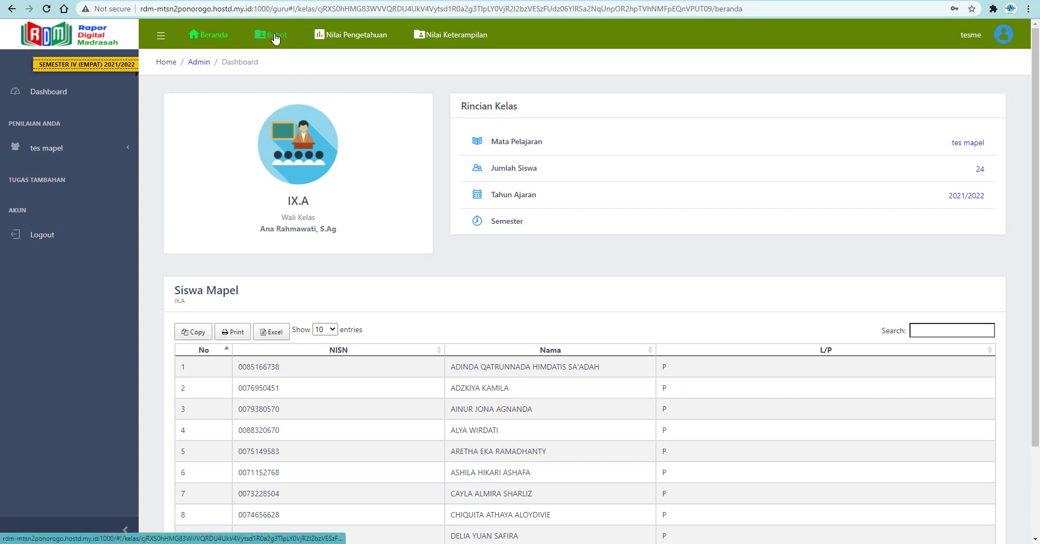
pyautogui.click(275, 36)
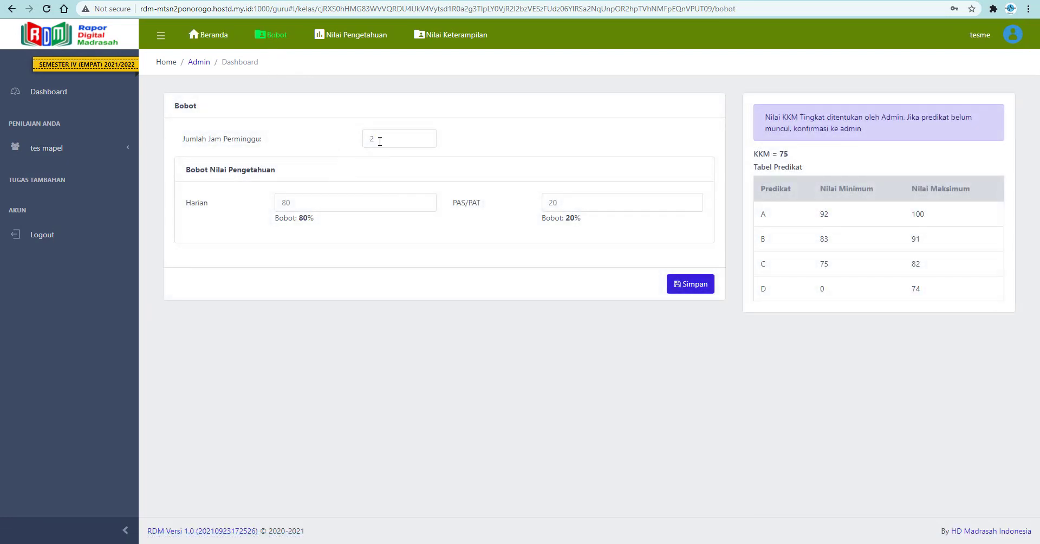
# Review the Nilai Pengetahuan and Nilai Keterampilan recaps of tes mapel for class IX.A
pyautogui.click(360, 38)
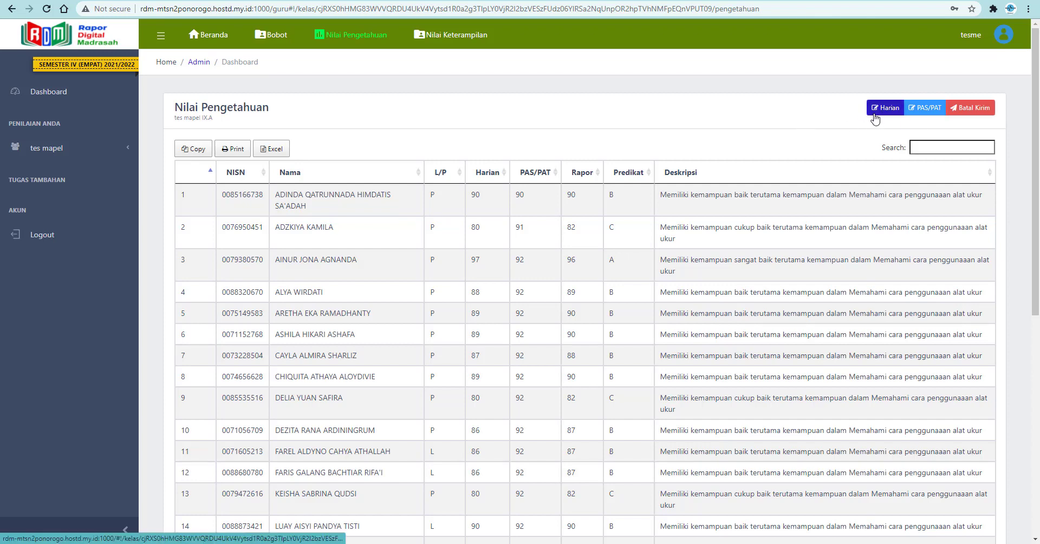
pyautogui.click(455, 36)
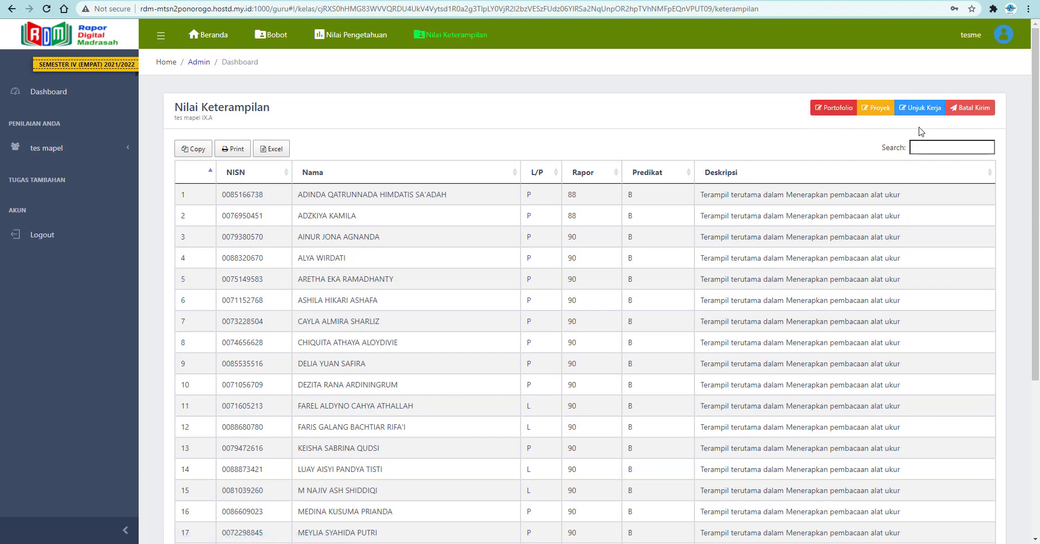
pyautogui.click(357, 36)
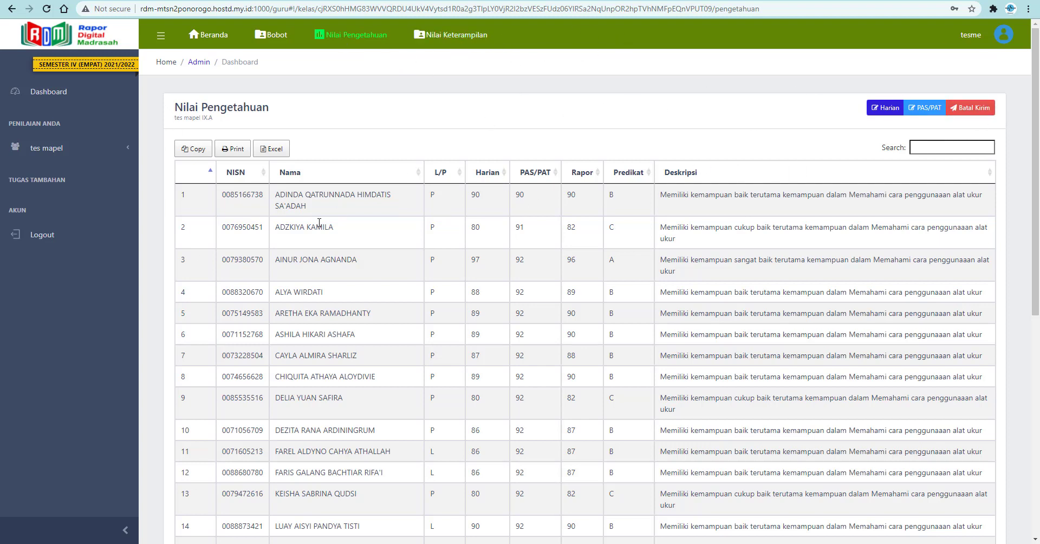
# Return to Beranda and look through Rincian Kelas and the Siswa Mapel list of class IX.A
pyautogui.click(217, 44)
pyautogui.scroll(-2, 469, 248)
pyautogui.scroll(2, 382, 194)
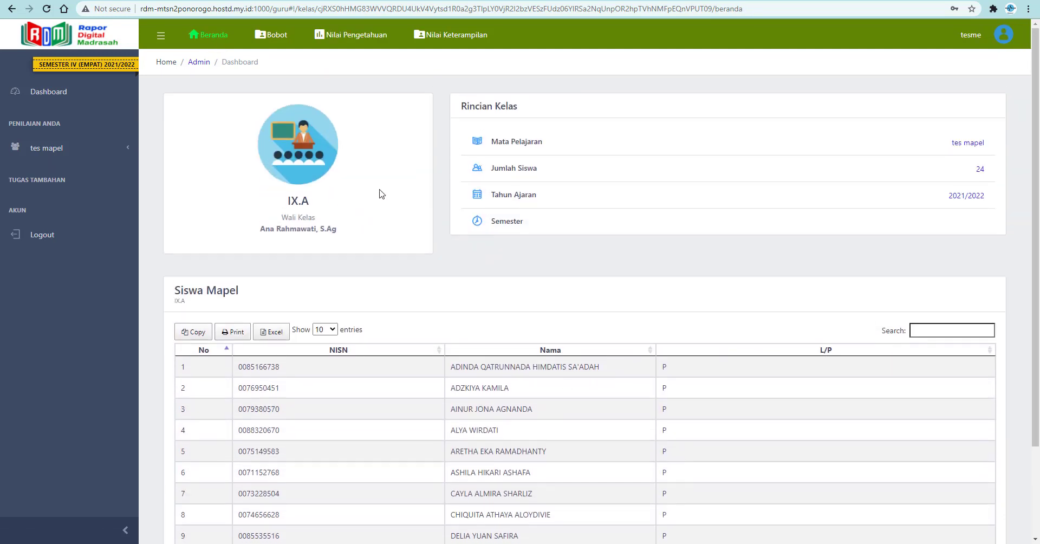
pyautogui.scroll(-2, 579, 222)
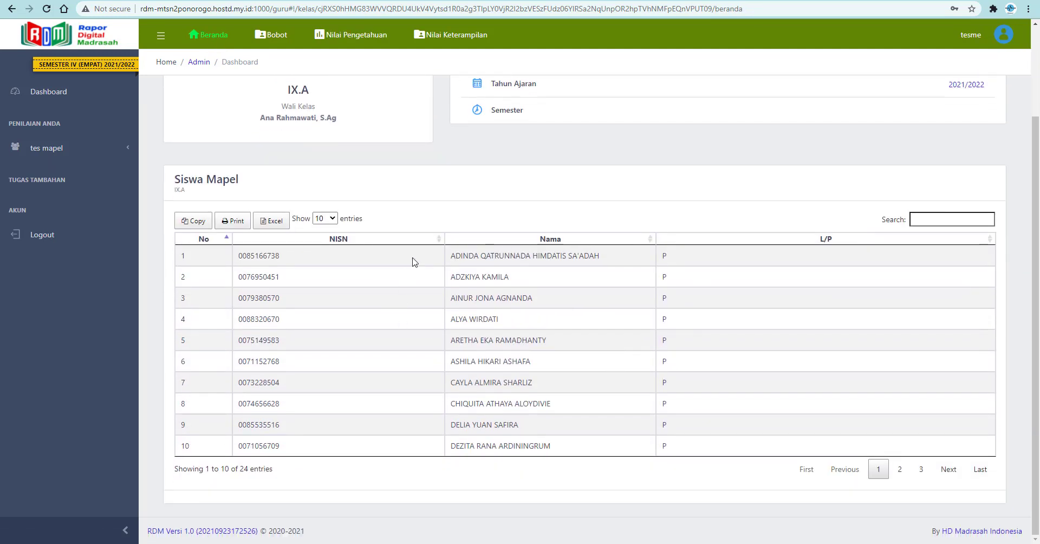
pyautogui.scroll(2, 460, 212)
pyautogui.scroll(-3, 617, 323)
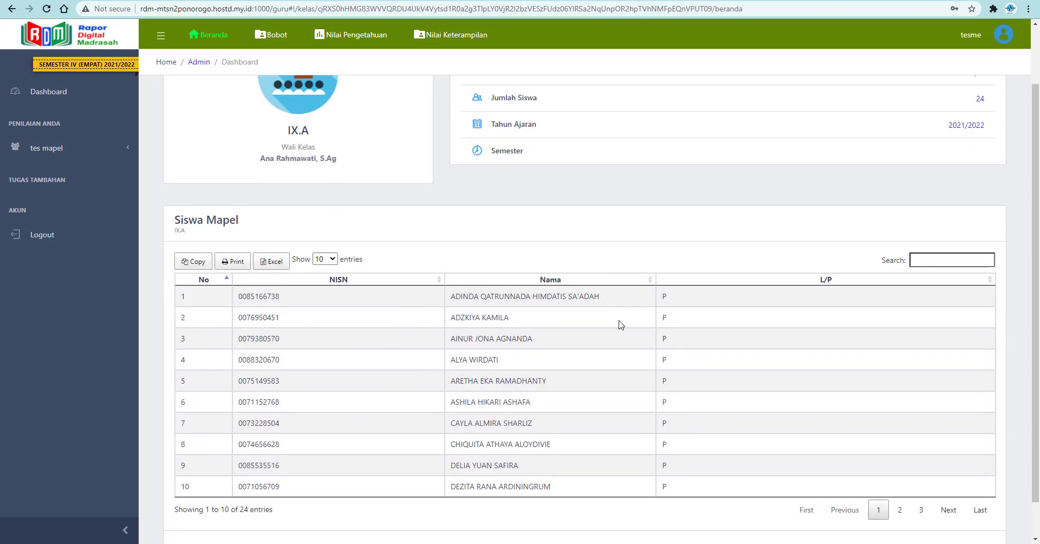
pyautogui.scroll(3, 657, 343)
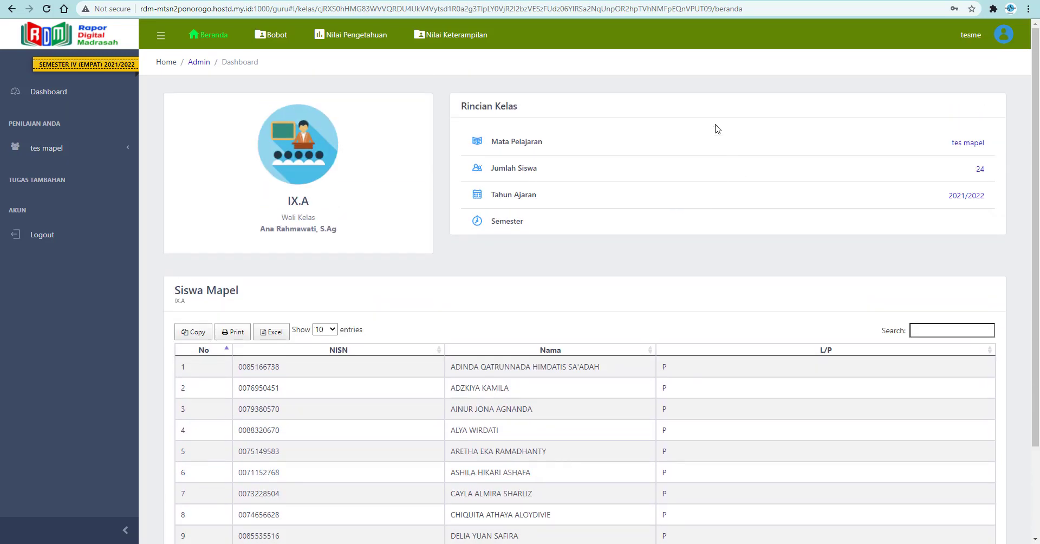